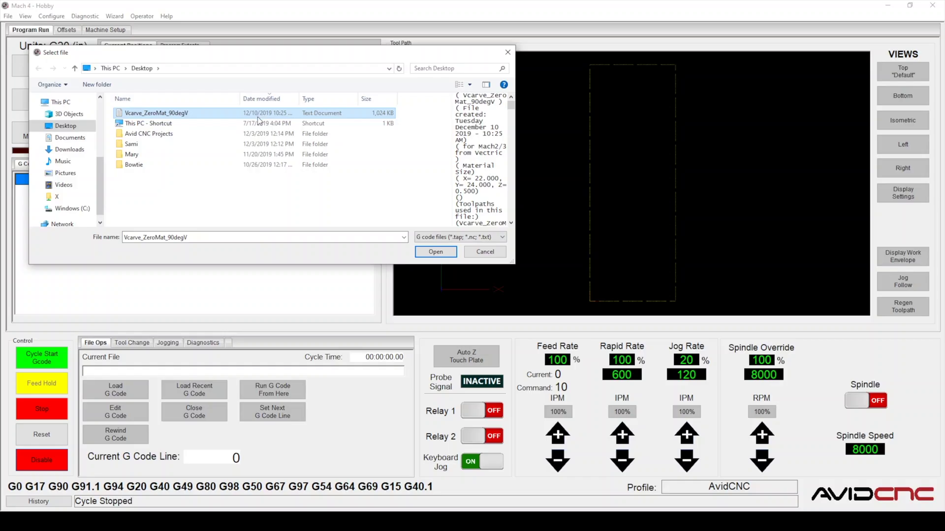
Load the Vcarve_ZeroMat_90degV G-code file into Mach 4.
{"action": "left_click", "coordinate": [454, 252]}
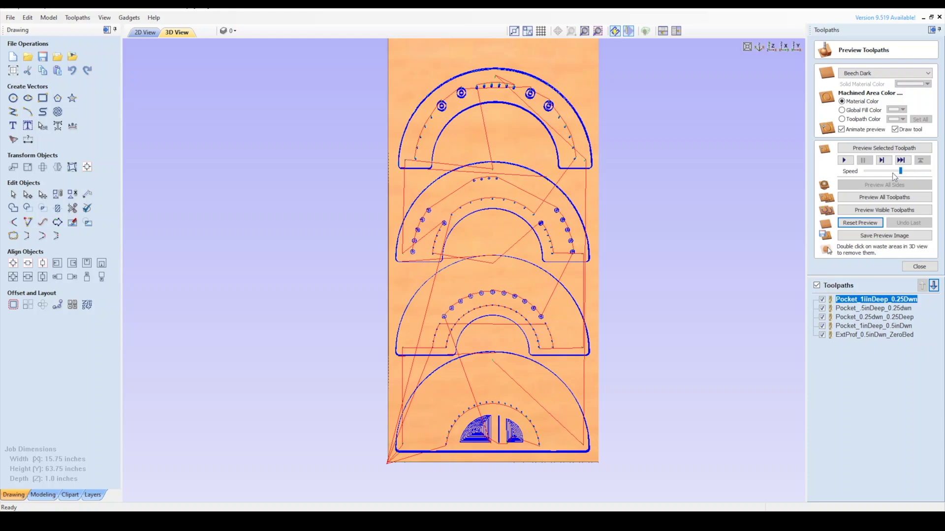
Simulate the selected Colosseum toolpath cutting the beech material in 3D.
{"action": "left_click", "coordinate": [864, 199]}
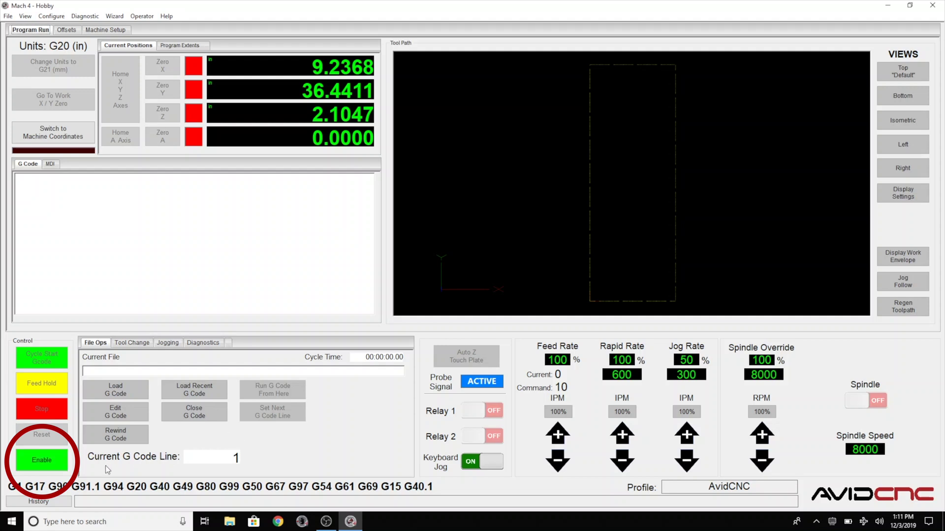
Enable the machine, jog it along X, Y and Z, then home all axes.
{"action": "left_click", "coordinate": [42, 461]}
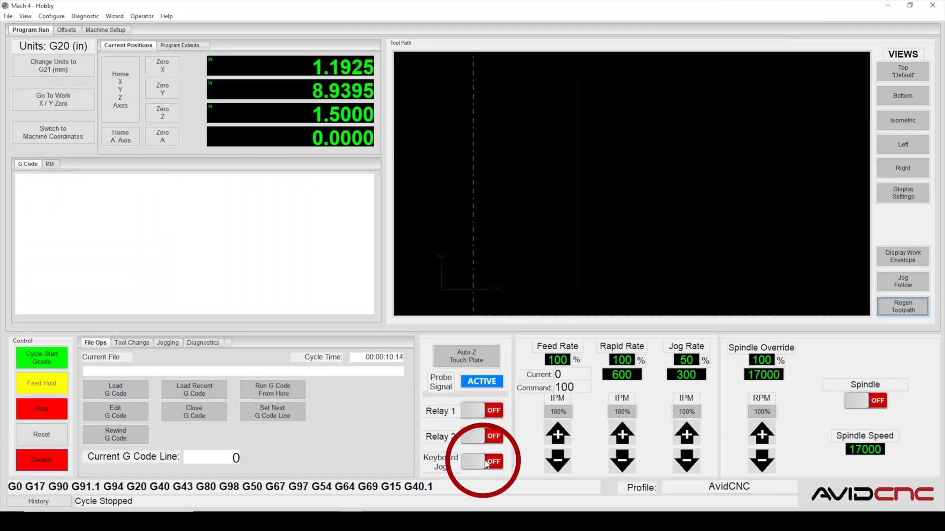
{"action": "key", "text": "Right"}
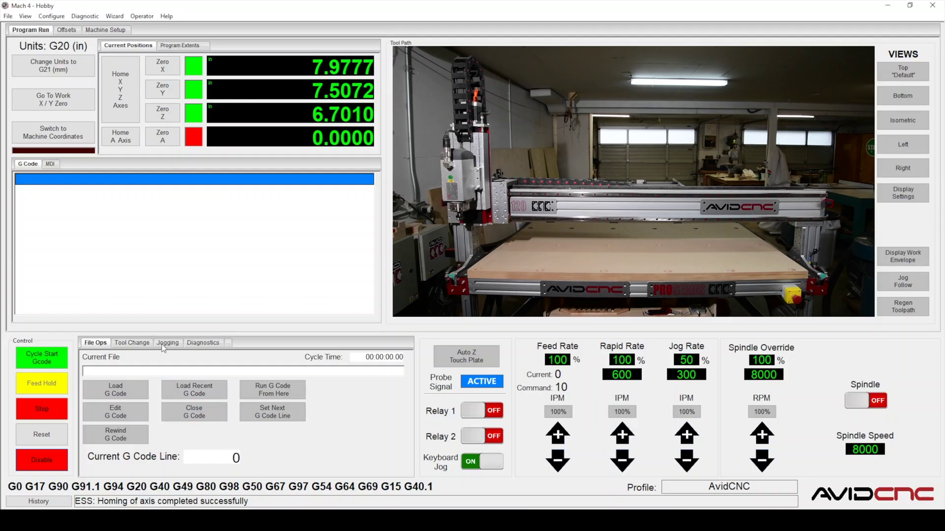
{"action": "left_click", "coordinate": [161, 344]}
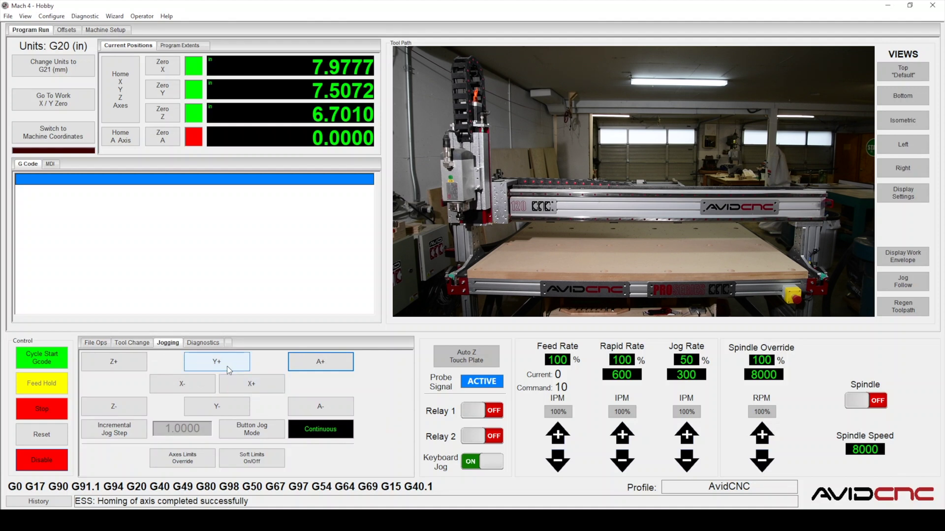
{"action": "left_click_drag", "start_coordinate": [226, 365], "coordinate": [246, 389]}
{"action": "left_click_drag", "start_coordinate": [137, 412], "coordinate": [136, 413]}
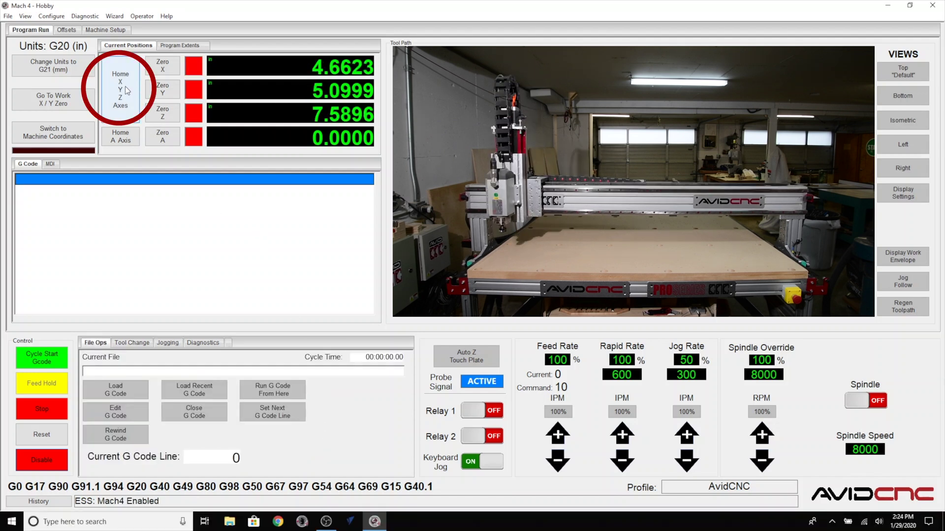
{"action": "left_click", "coordinate": [125, 87]}
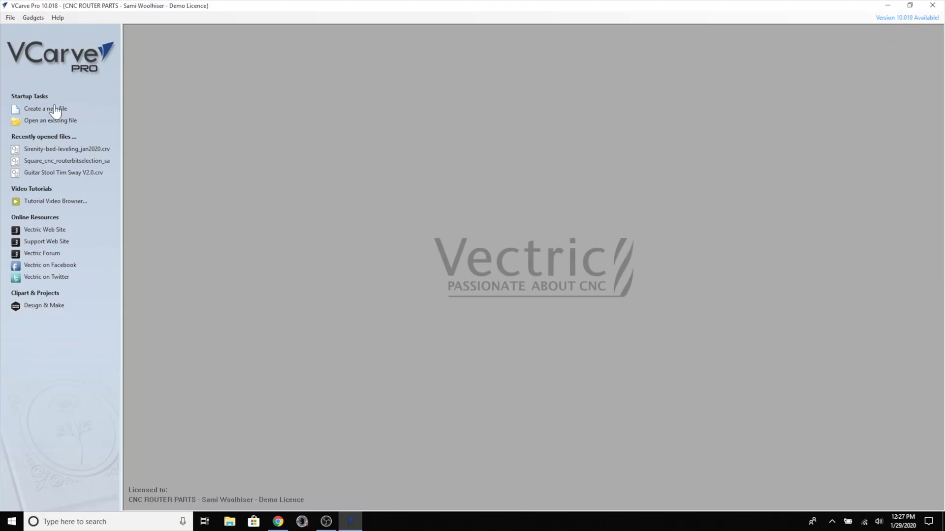
Start a new job file from the VCarve Pro start screen.
{"action": "left_click", "coordinate": [55, 110]}
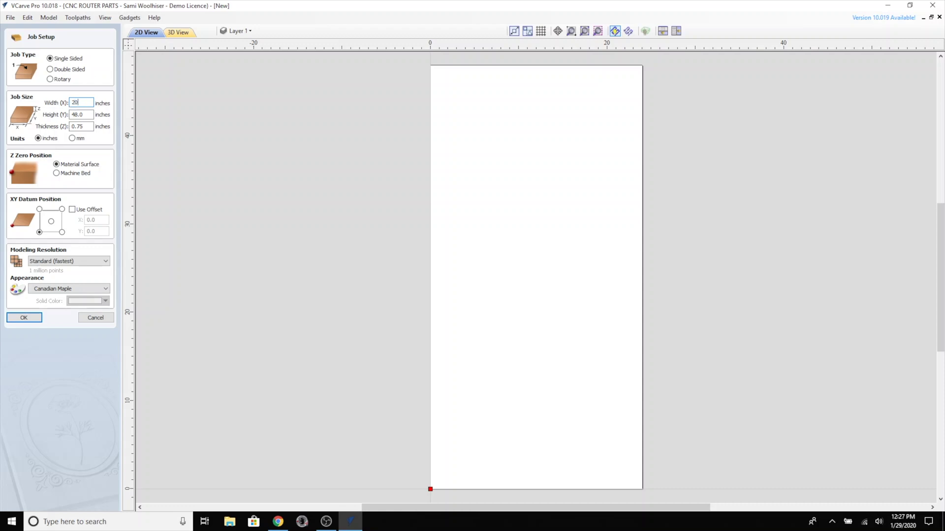
Set up a 20 x 40 in job, Z zero on material surface, bottom-left datum.
{"action": "key", "text": "Tab"}
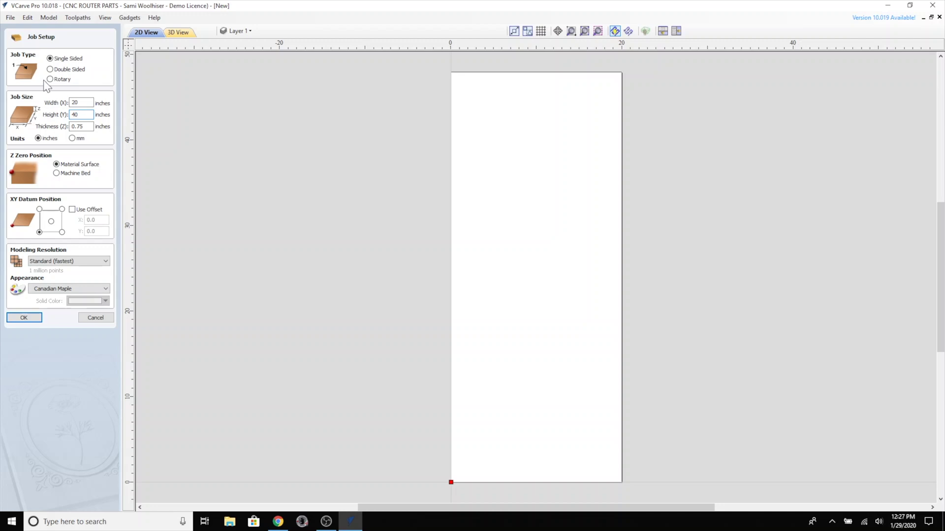
{"action": "key", "text": "Return"}
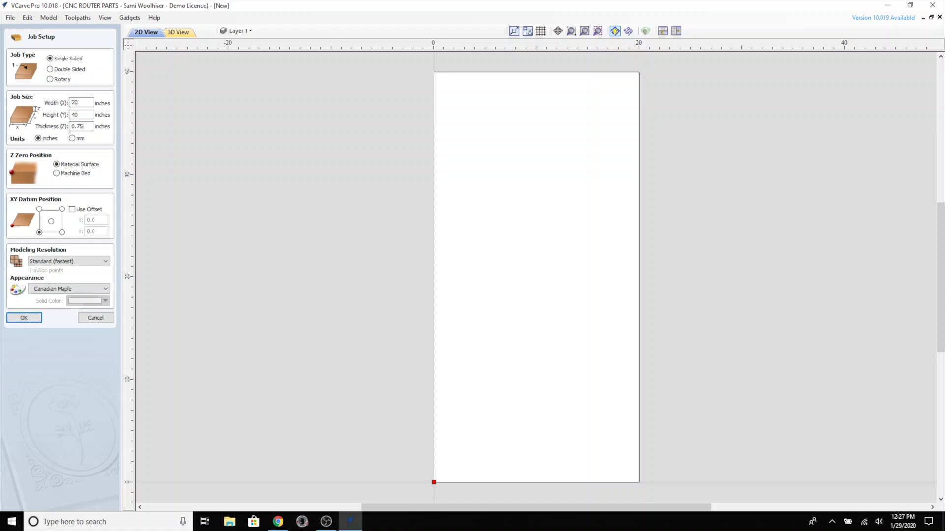
{"action": "left_click", "coordinate": [58, 175]}
{"action": "left_click", "coordinate": [57, 166]}
{"action": "double_click", "coordinate": [72, 210]}
{"action": "left_click", "coordinate": [40, 232]}
{"action": "left_click", "coordinate": [24, 318]}
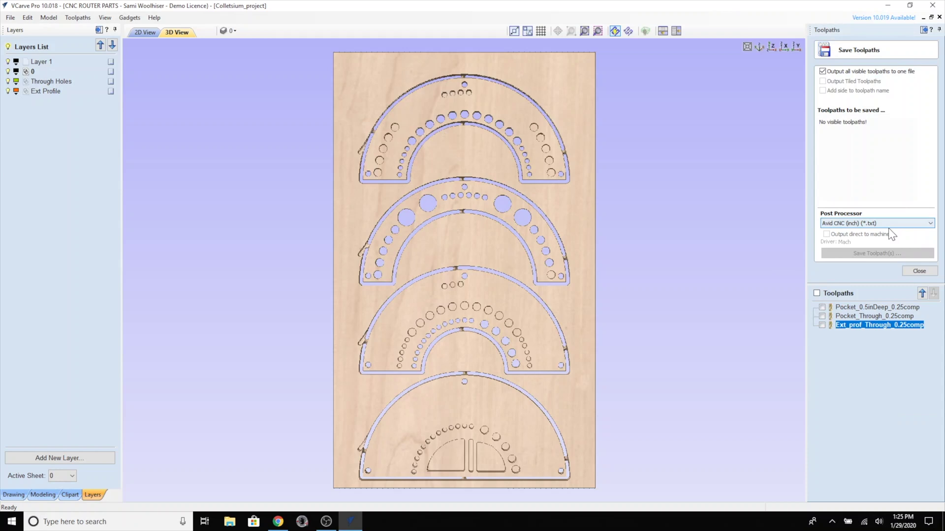
Save all three toolpaths with Avid CNC (inch) post as Colletsium_ZeroMat_0.25Comp.
{"action": "left_click", "coordinate": [890, 224]}
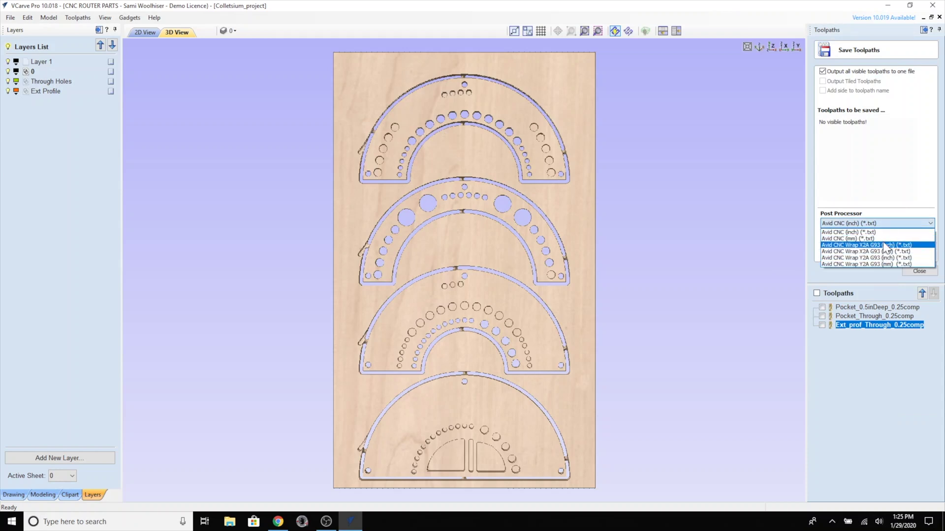
{"action": "left_click", "coordinate": [883, 234]}
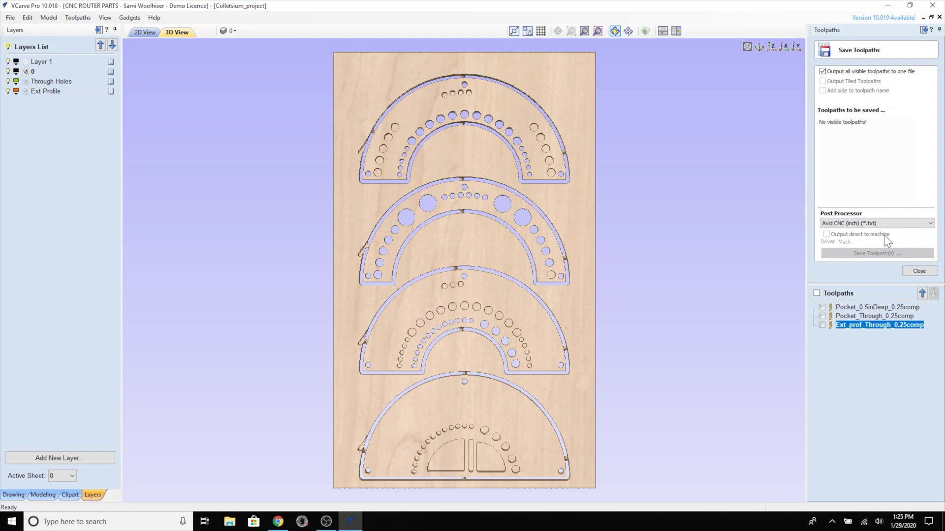
{"action": "left_click", "coordinate": [817, 294]}
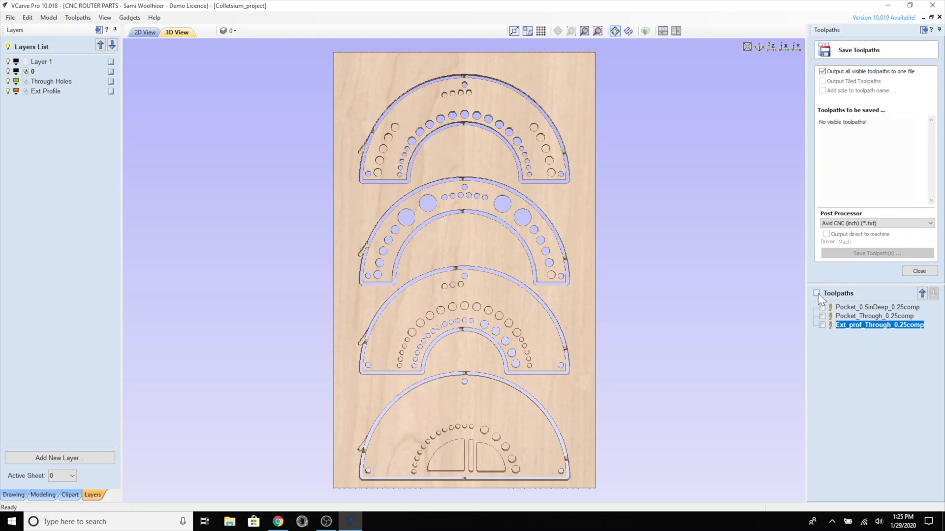
{"action": "left_click", "coordinate": [896, 255]}
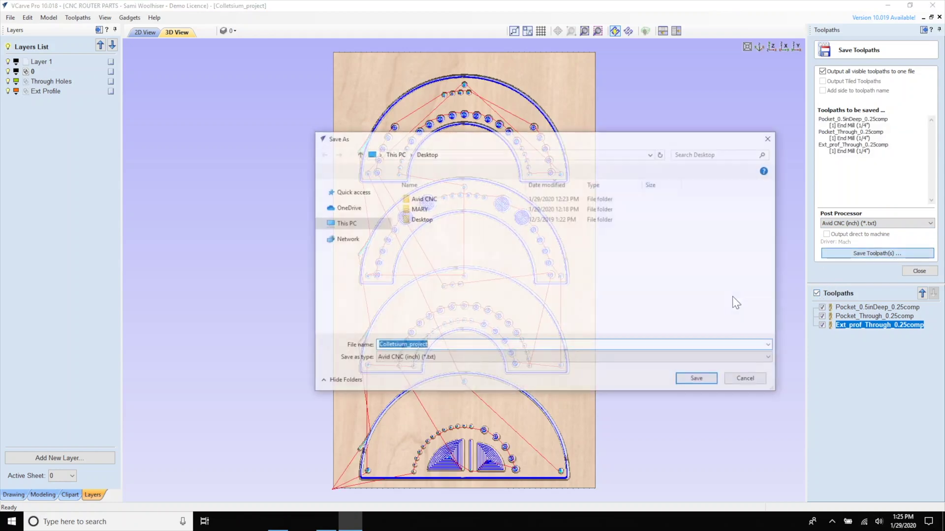
{"action": "type", "text": "Coll"}
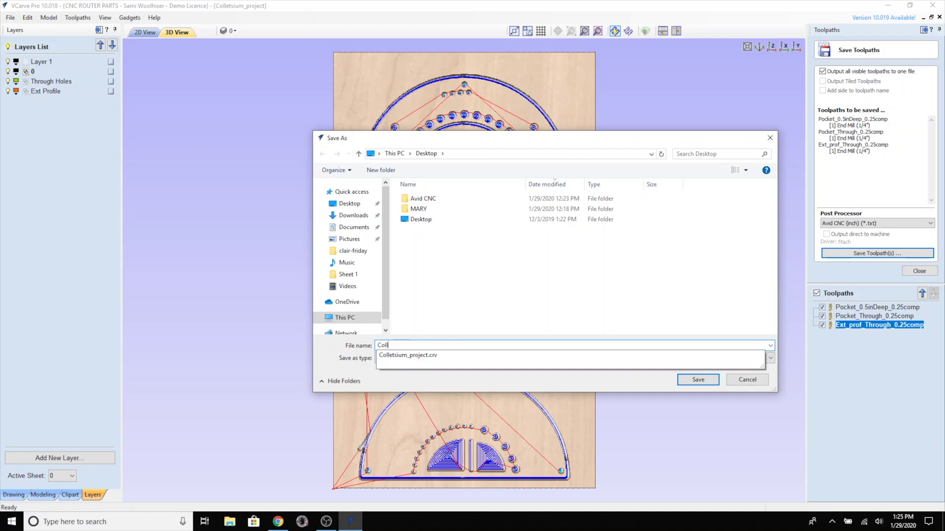
{"action": "type", "text": "etsium_ZeroMat_0."}
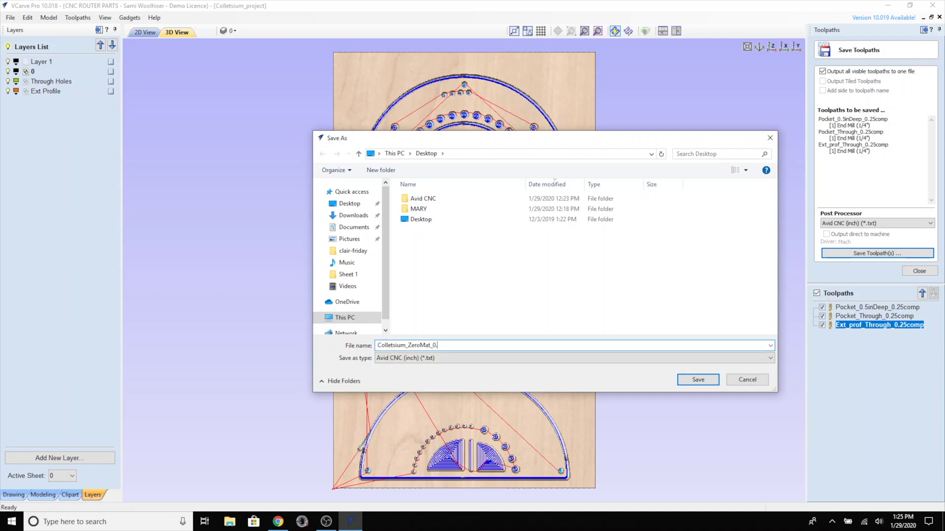
{"action": "type", "text": "25Co"}
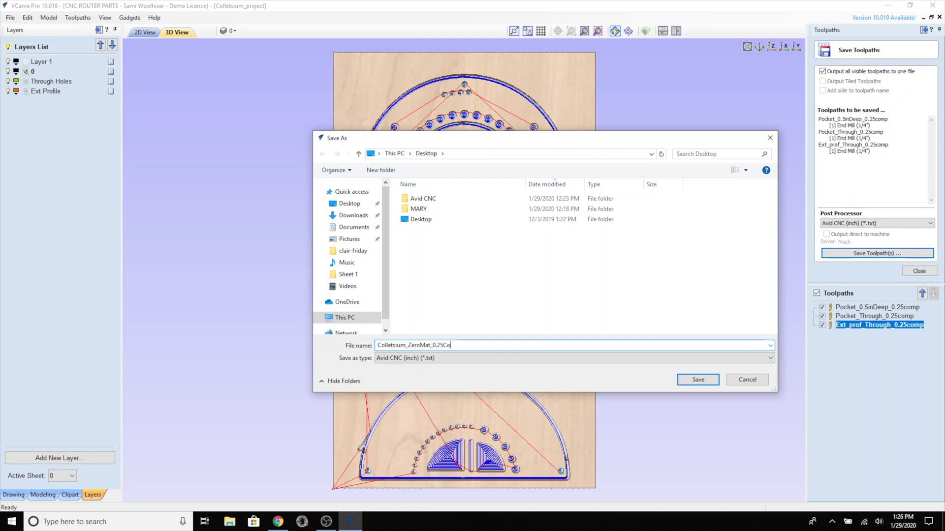
{"action": "type", "text": "mp"}
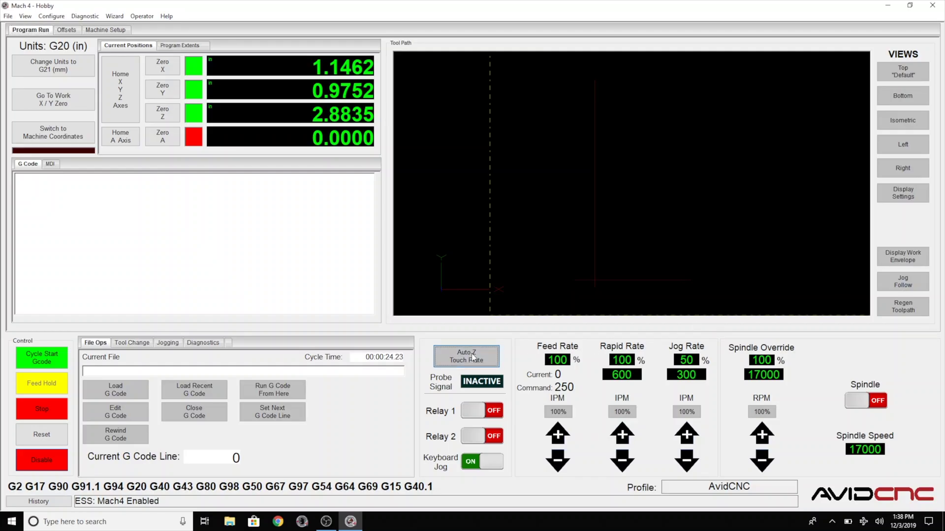
Enter a .25 in tool diameter and probe the stock's bottom-left corner.
{"action": "left_click", "coordinate": [402, 113]}
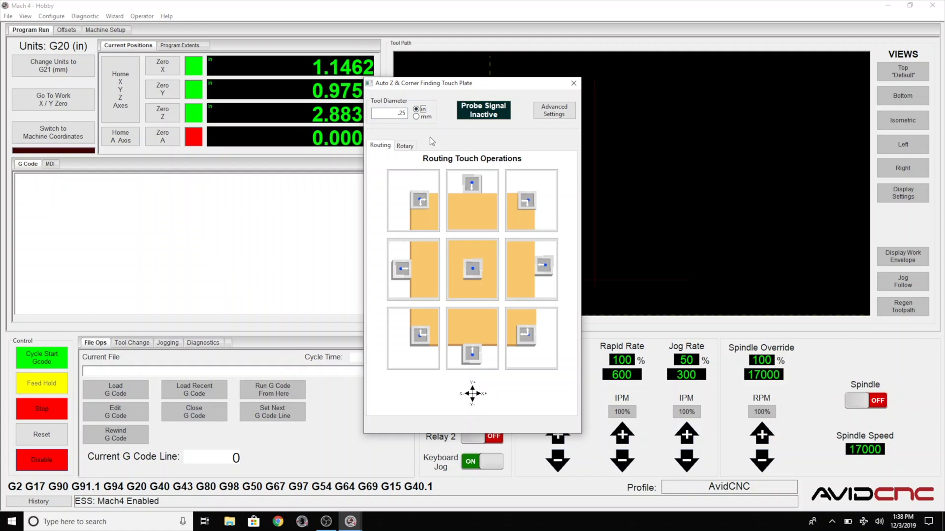
{"action": "left_click", "coordinate": [415, 336]}
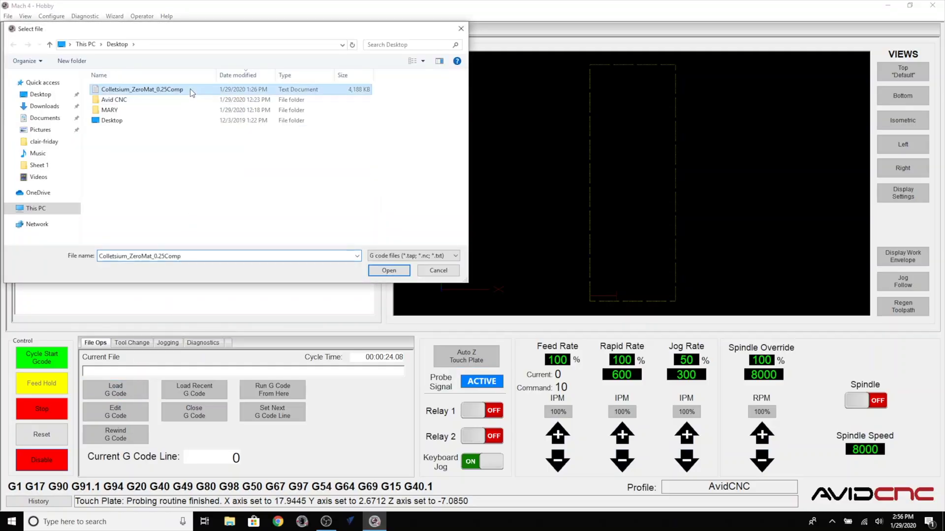
Open the Colletsium_ZeroMat_0.25Comp G-code file from the Desktop.
{"action": "left_click", "coordinate": [190, 89]}
{"action": "left_click", "coordinate": [388, 271]}
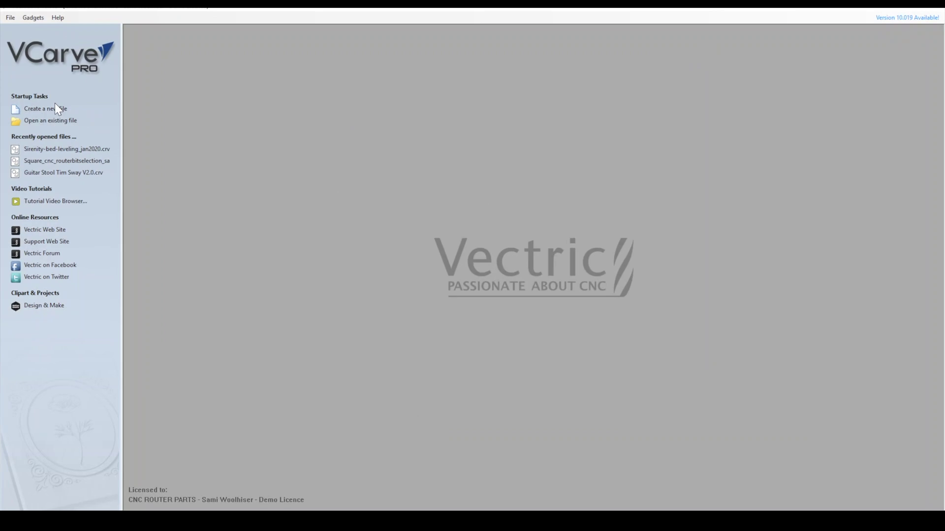
Create a new blank job from the Startup Tasks list.
{"action": "left_click", "coordinate": [54, 108]}
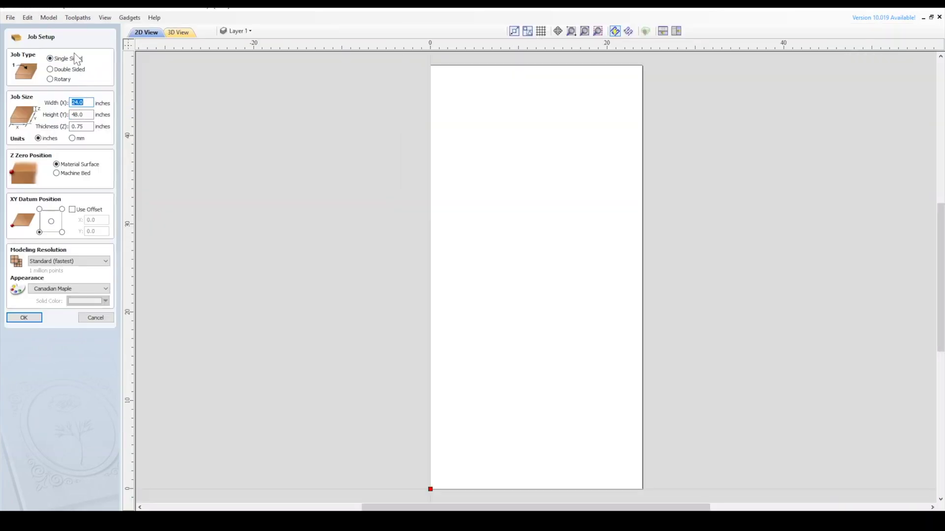
Make the job single-sided, 20 in wide and 40 in tall, measured in inches.
{"action": "left_click", "coordinate": [89, 63]}
{"action": "key", "text": "shift+Home"}
{"action": "type", "text": "20"}
{"action": "key", "text": "Tab"}
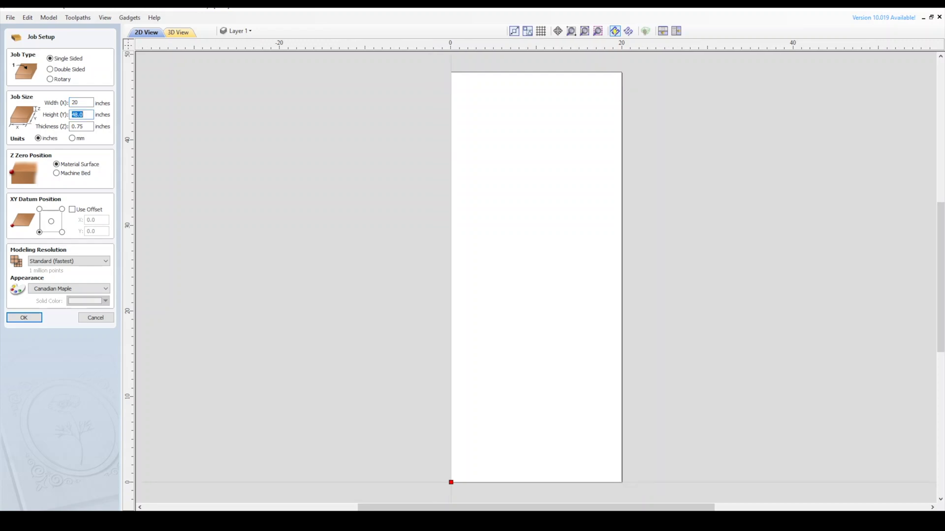
{"action": "type", "text": "40"}
{"action": "left_click", "coordinate": [83, 127]}
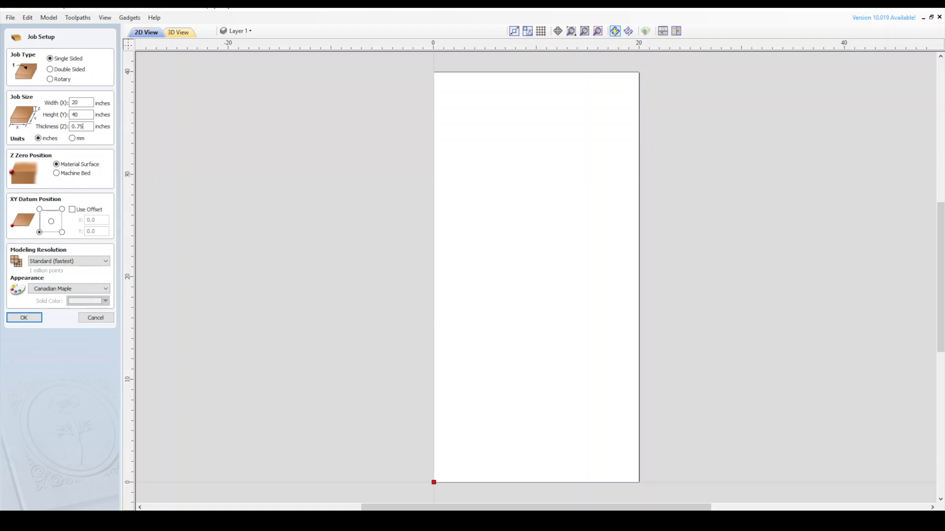
{"action": "left_click", "coordinate": [45, 140]}
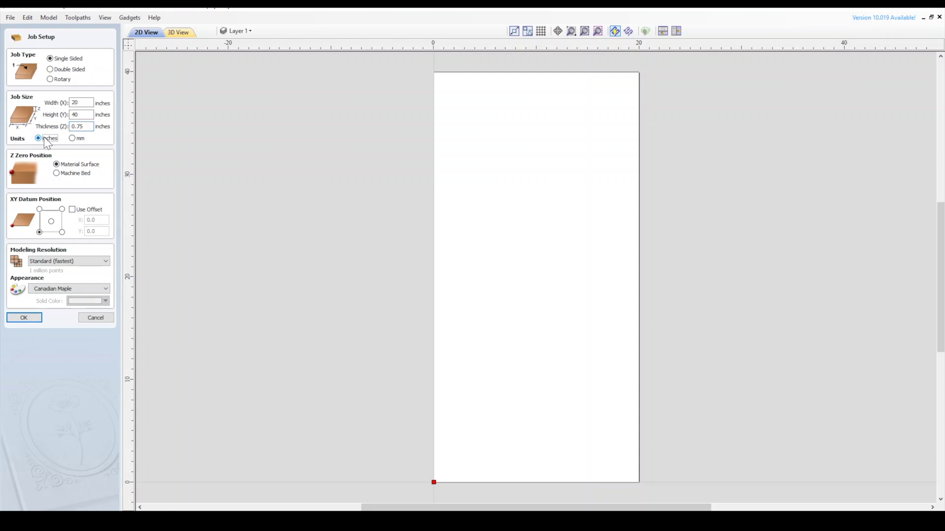
Keep Z zero on the material surface with a bottom-left datum and accept the setup.
{"action": "left_click", "coordinate": [59, 175]}
{"action": "left_click", "coordinate": [57, 165]}
{"action": "left_click", "coordinate": [72, 211]}
{"action": "left_click", "coordinate": [72, 211]}
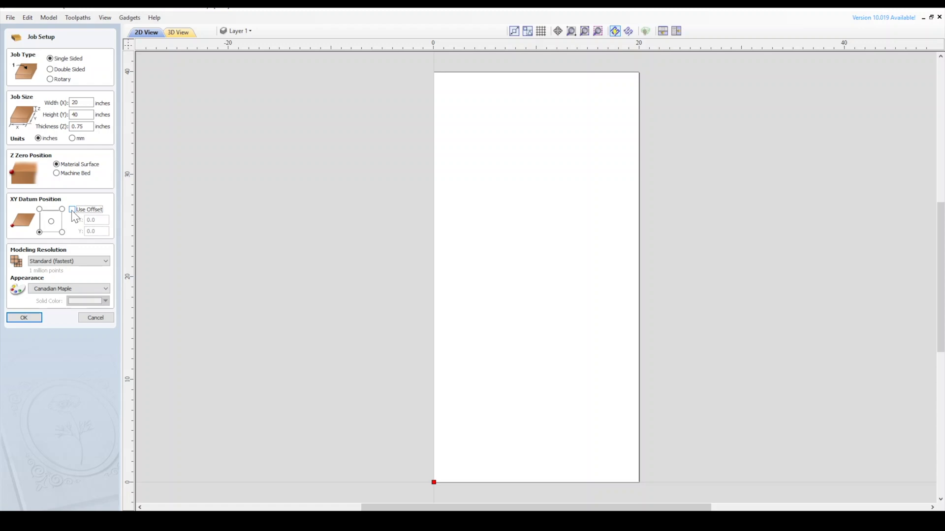
{"action": "left_click", "coordinate": [39, 233]}
{"action": "left_click", "coordinate": [30, 318]}
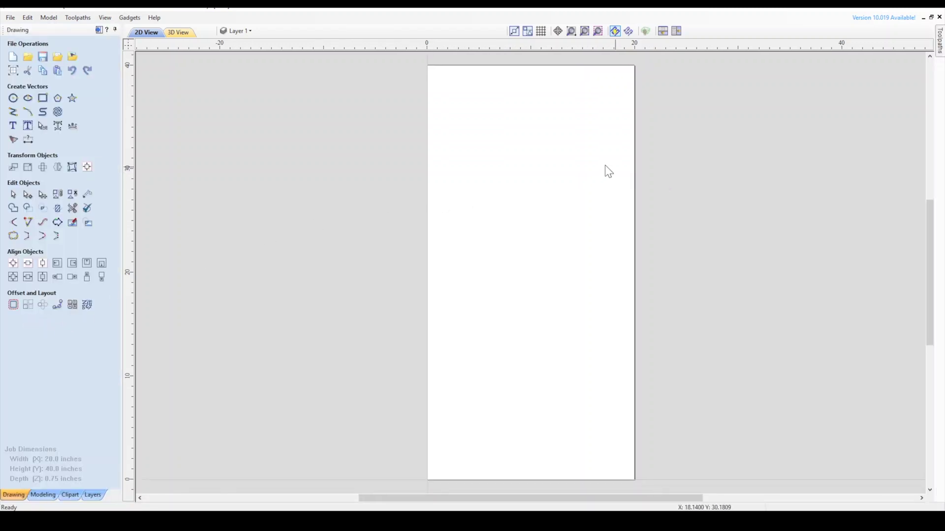
{"action": "left_click", "coordinate": [10, 18]}
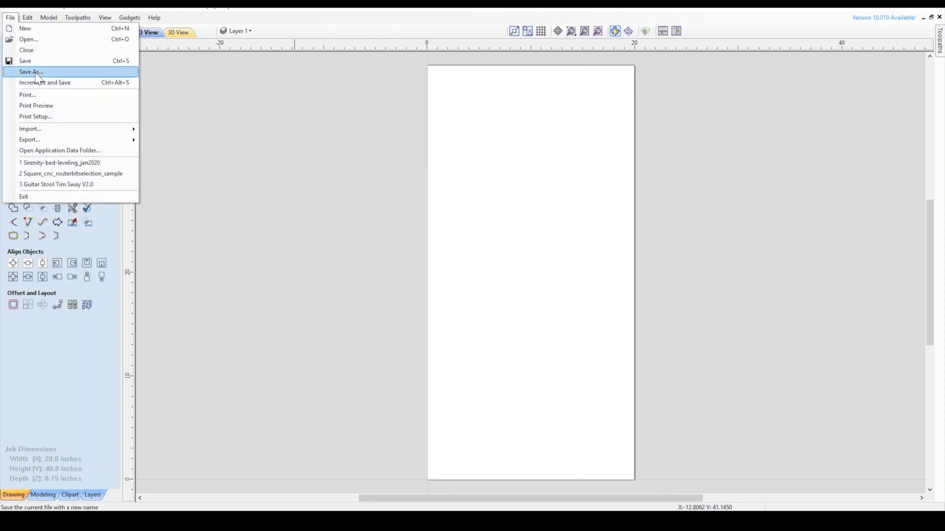
Import colletsium.dxf from the Downloads folder as vectors into the job.
{"action": "mouse_move", "coordinate": [47, 129]}
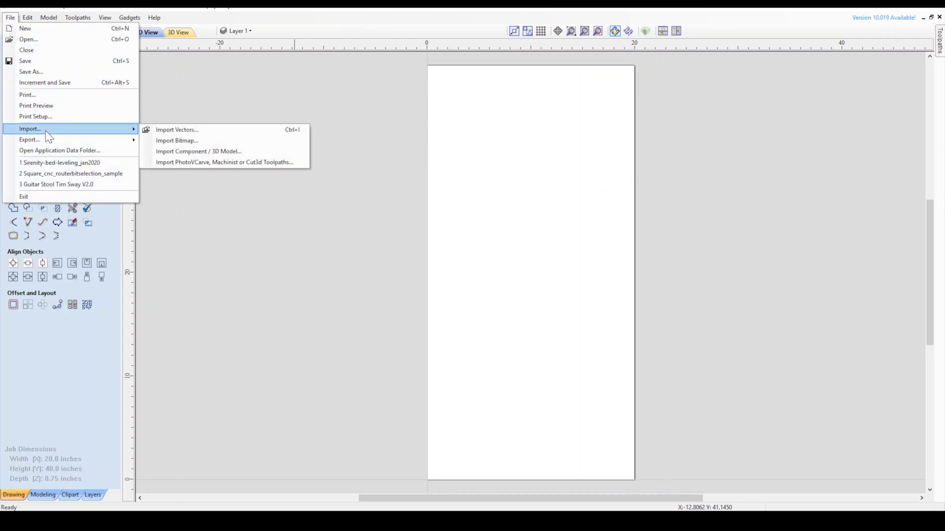
{"action": "left_click", "coordinate": [173, 129]}
{"action": "left_click", "coordinate": [353, 215]}
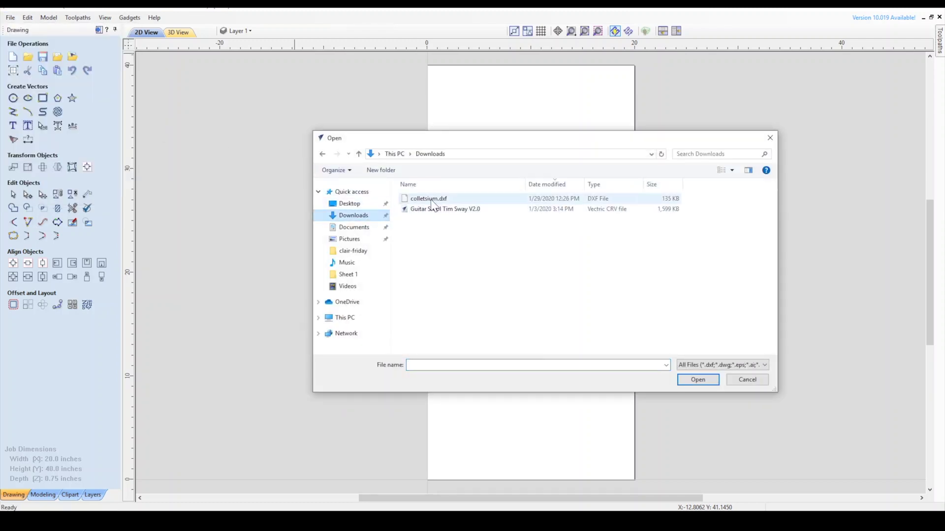
{"action": "left_click", "coordinate": [429, 199]}
{"action": "left_click", "coordinate": [691, 381]}
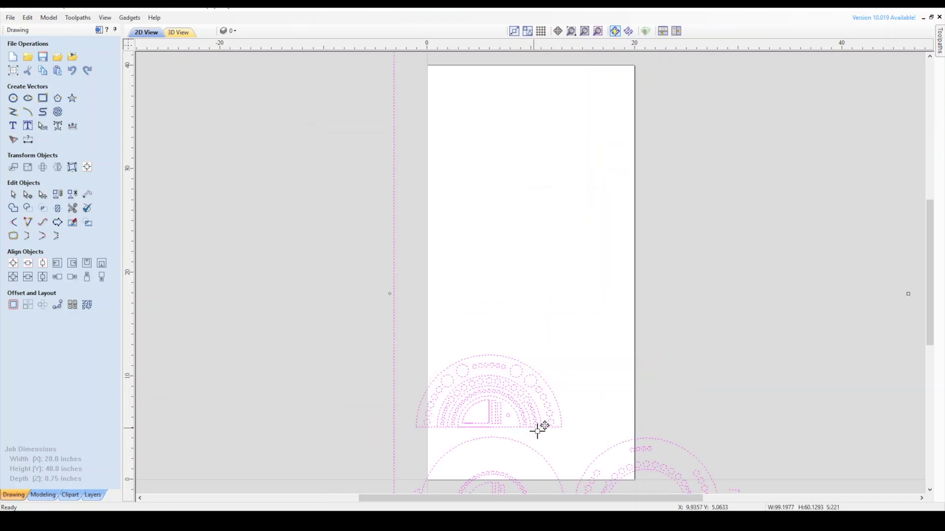
Move parts 2 and 4 onto the sheet so the four parts form a stack.
{"action": "left_click", "coordinate": [666, 227]}
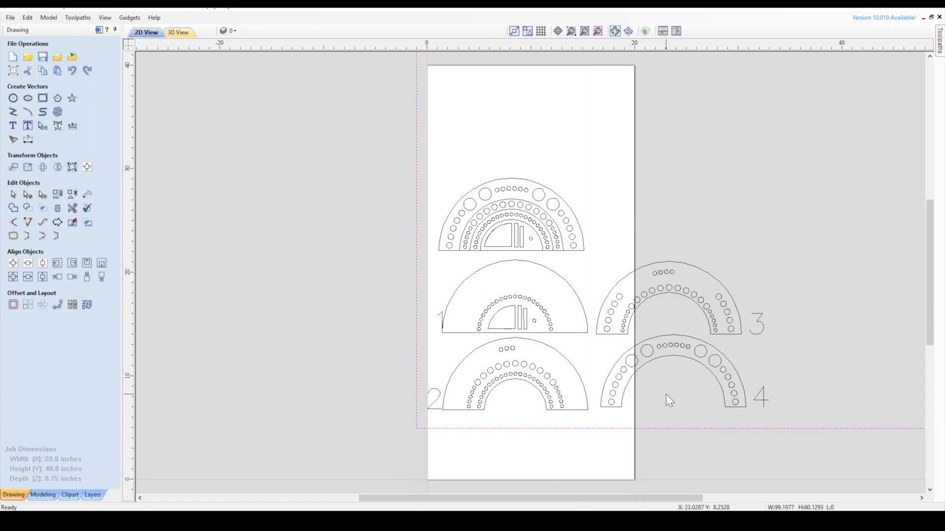
{"action": "left_click_drag", "start_coordinate": [594, 348], "coordinate": [433, 431]}
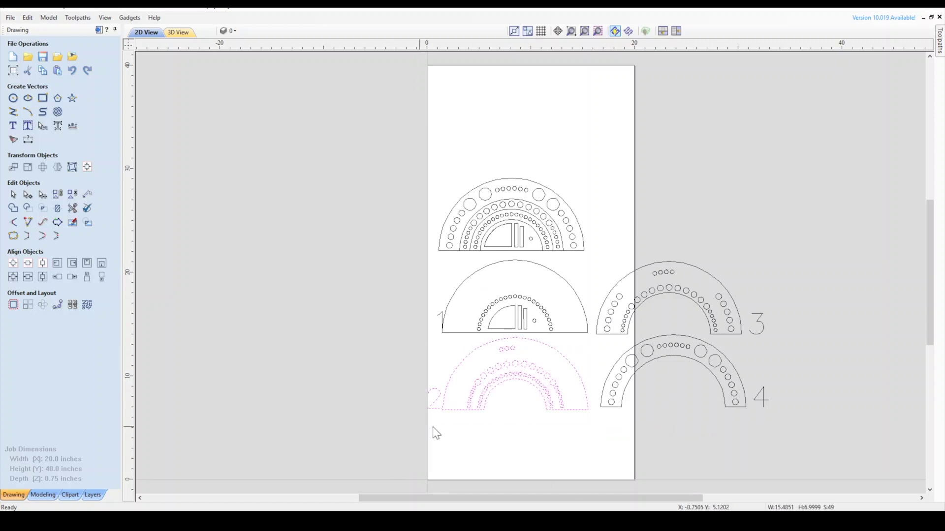
{"action": "left_click_drag", "start_coordinate": [537, 391], "coordinate": [552, 452]}
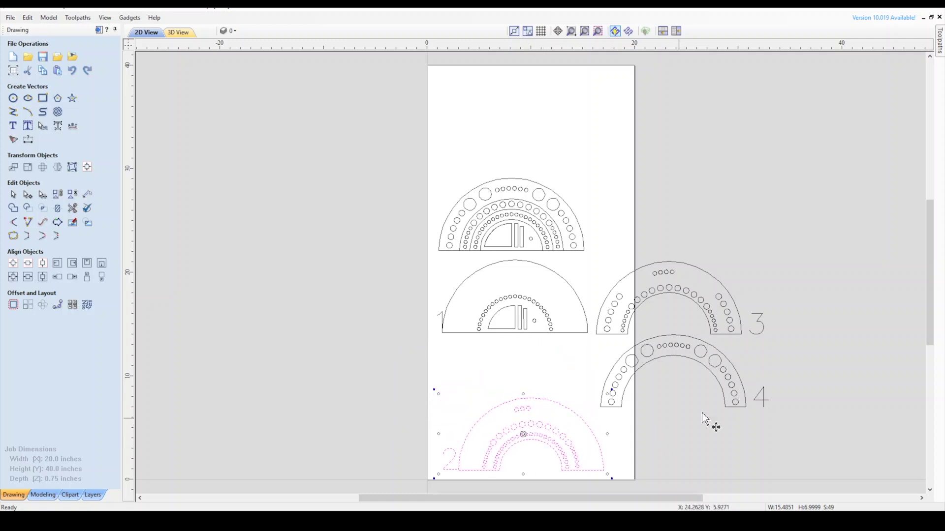
{"action": "left_click", "coordinate": [611, 407]}
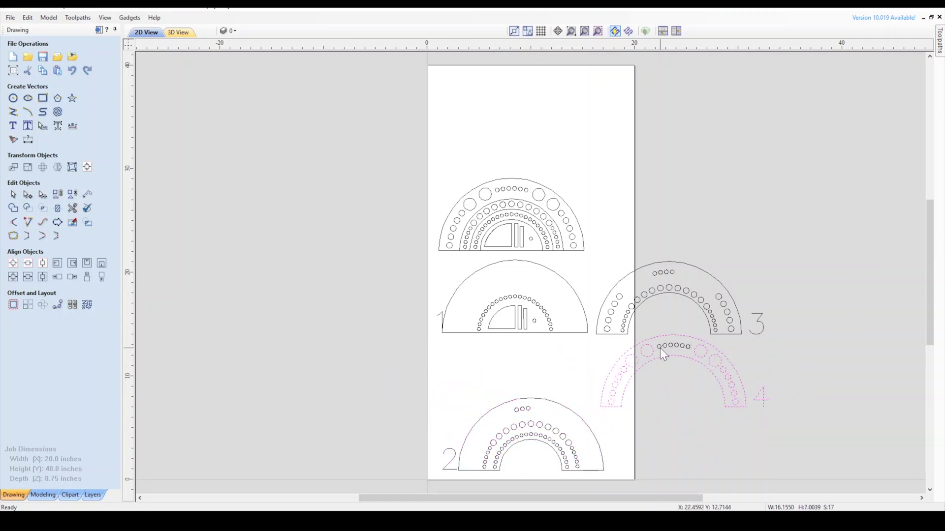
{"action": "left_click_drag", "start_coordinate": [690, 358], "coordinate": [549, 366]}
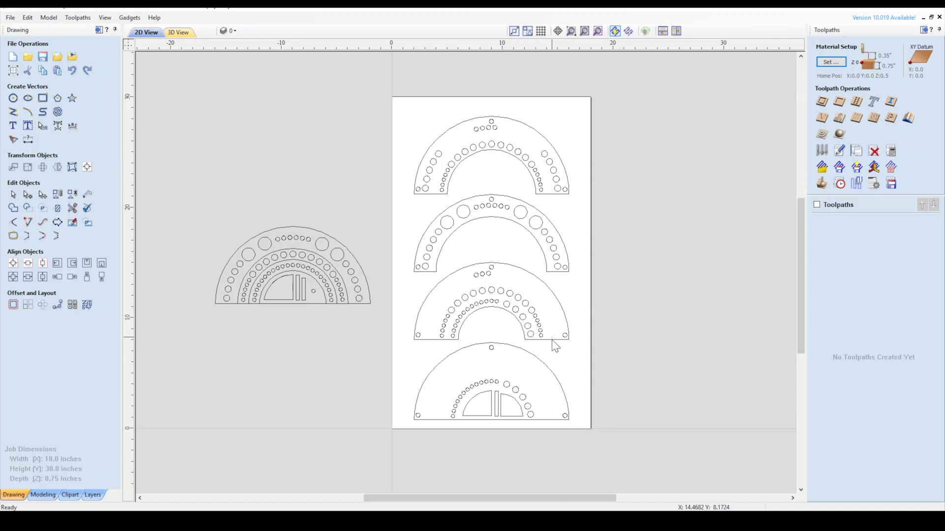
Select all four stacked parts, start a 2D profile from 0.0, and clear the cut depth.
{"action": "left_click", "coordinate": [549, 376]}
{"action": "left_click", "coordinate": [566, 271], "text": "shift"}
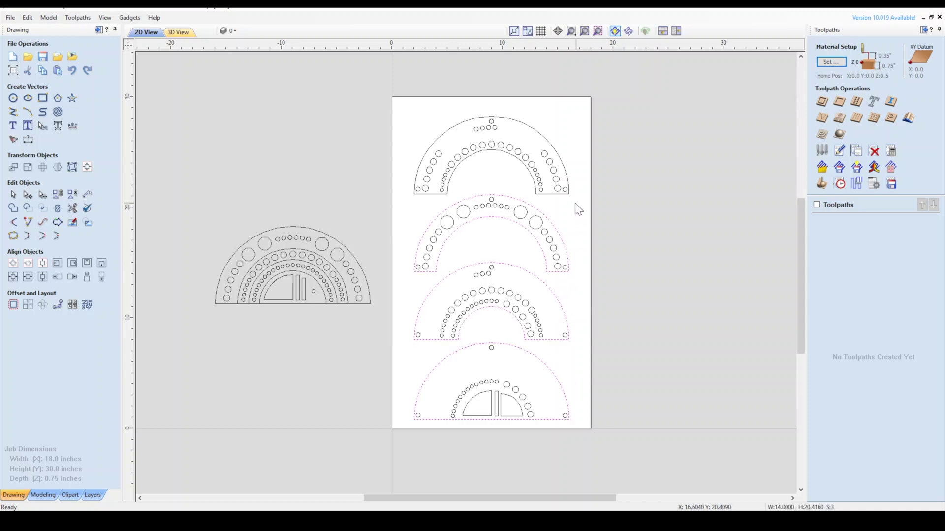
{"action": "left_click", "coordinate": [562, 195], "text": "shift"}
{"action": "left_click", "coordinate": [822, 102]}
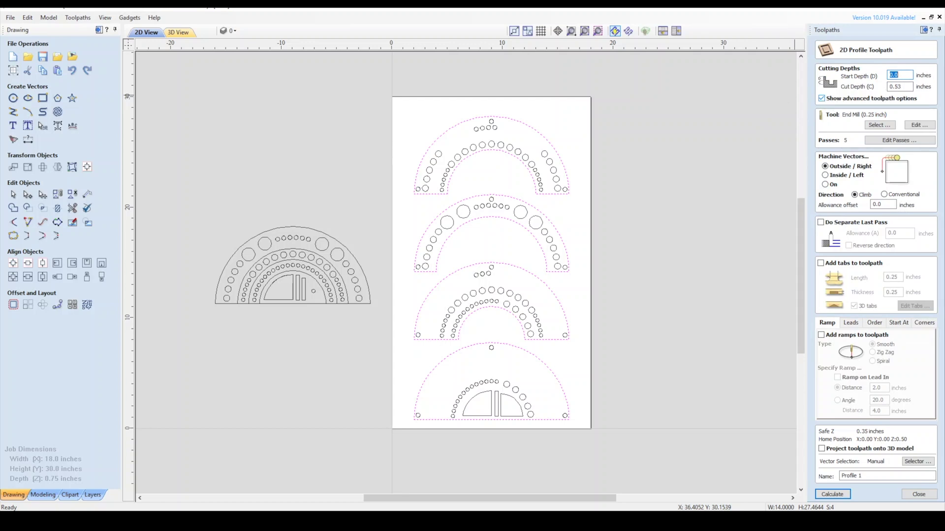
{"action": "key", "text": "Tab"}
{"action": "key", "text": "BackSpace"}
Pick End Mill (1/4") with 17000 rpm, 300 feed, 60 plunge, and apply it.
{"action": "left_click", "coordinate": [879, 125]}
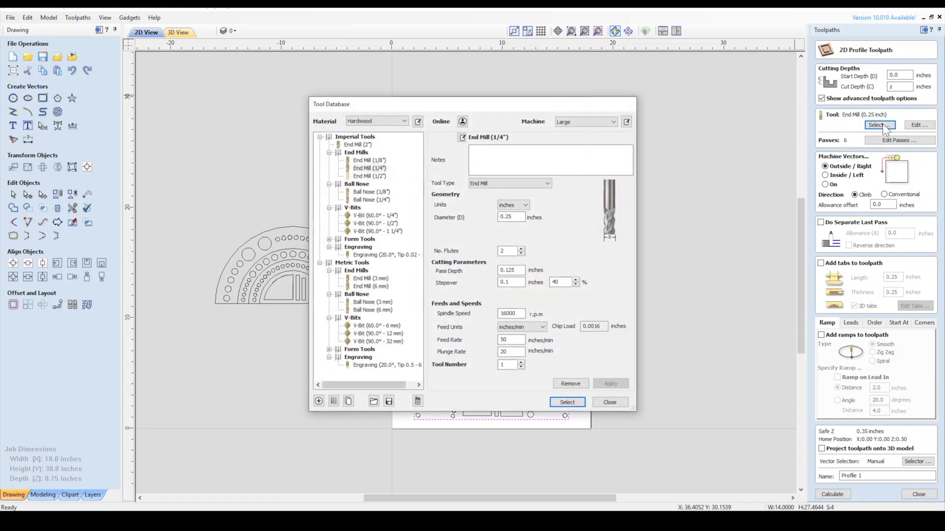
{"action": "left_click", "coordinate": [373, 168]}
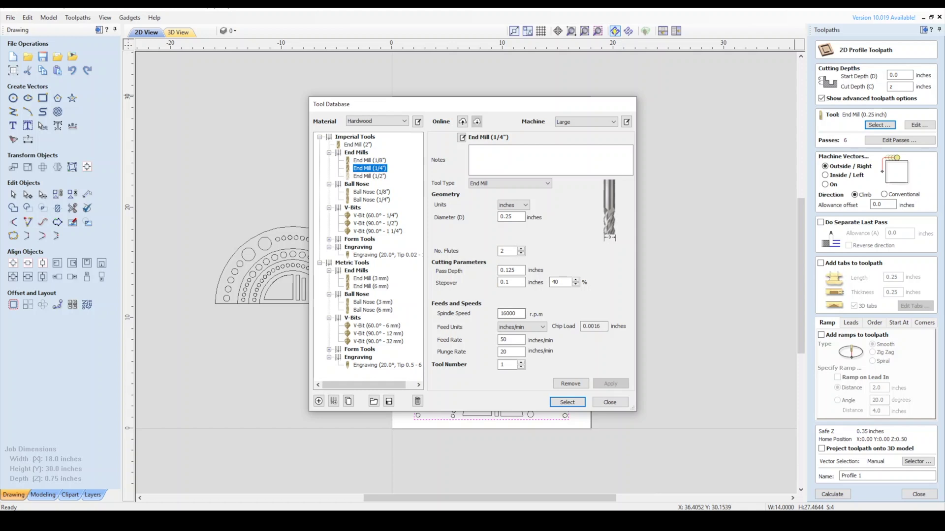
{"action": "left_click", "coordinate": [507, 314]}
{"action": "key", "text": "BackSpace"}
{"action": "type", "text": "7"}
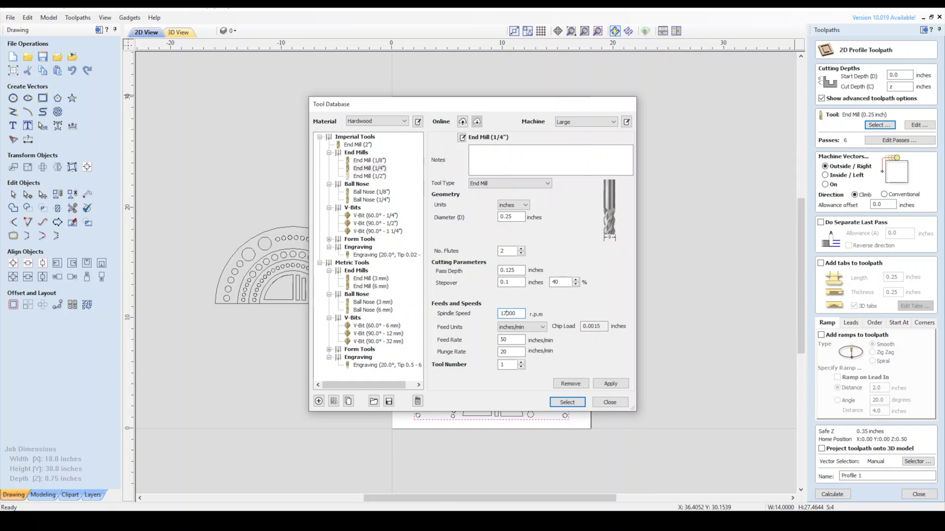
{"action": "double_click", "coordinate": [511, 340]}
{"action": "type", "text": "300"}
{"action": "key", "text": "Tab"}
{"action": "type", "text": "60"}
{"action": "left_click", "coordinate": [571, 403]}
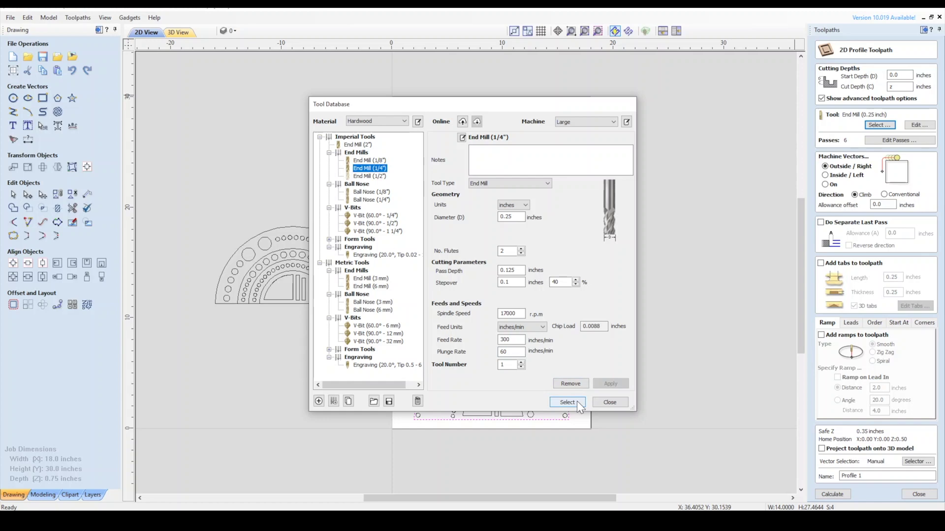
{"action": "left_click", "coordinate": [577, 400]}
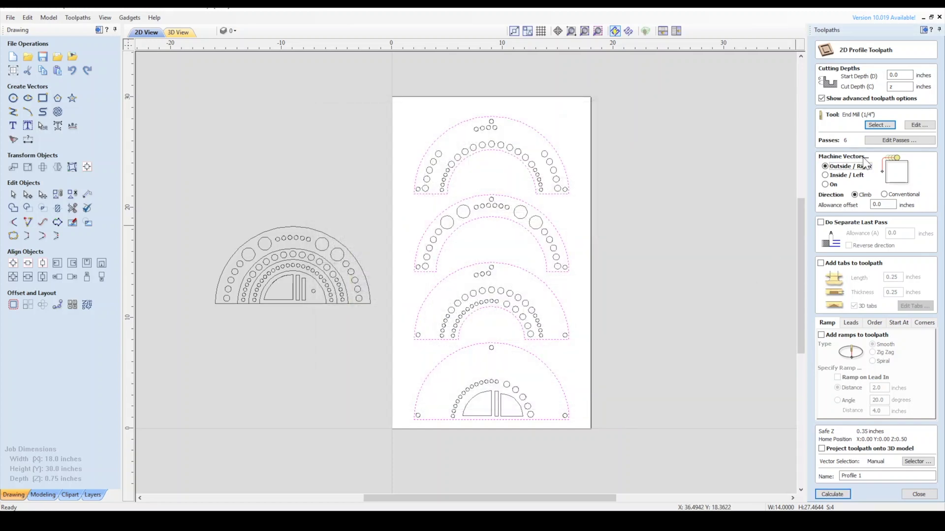
Delete the 0.125 inch pass, leaving five passes from 0.25 down to 0.75 inches.
{"action": "left_click", "coordinate": [878, 141]}
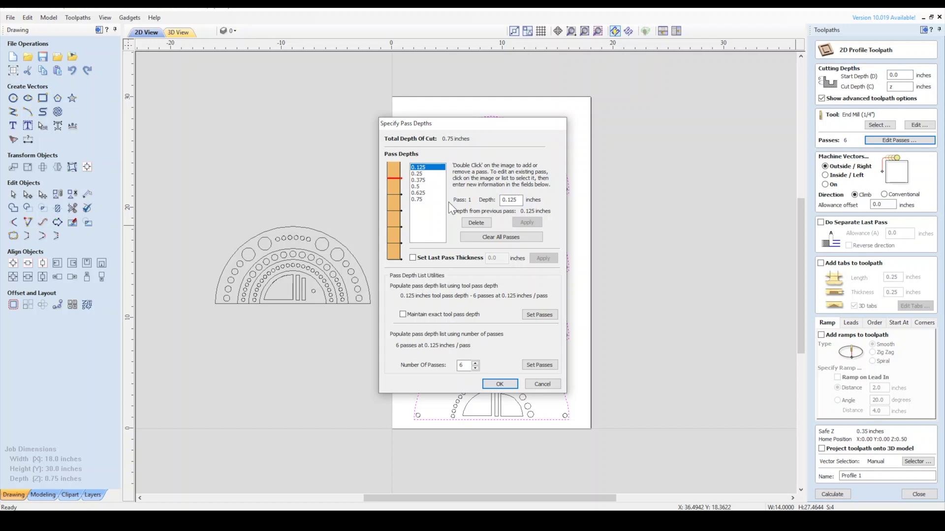
{"action": "left_click", "coordinate": [475, 222]}
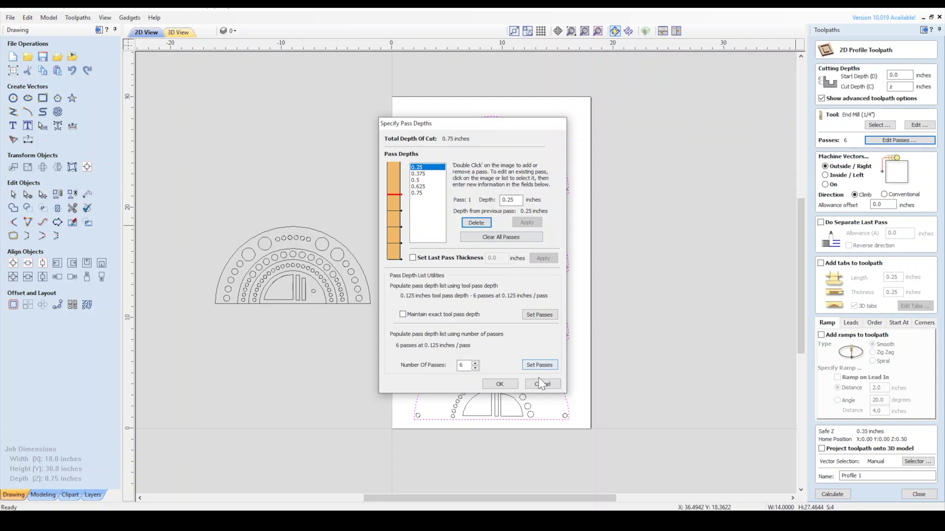
{"action": "left_click", "coordinate": [500, 385]}
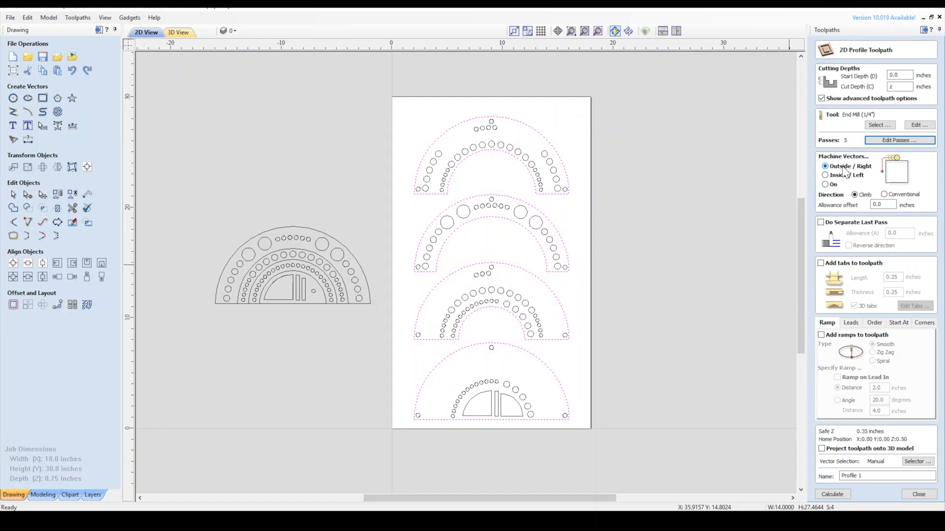
Enable holding tabs on the profile toolpath with a tab length of 0.3.
{"action": "left_click", "coordinate": [821, 264]}
{"action": "left_click", "coordinate": [893, 277]}
{"action": "double_click", "coordinate": [893, 277]}
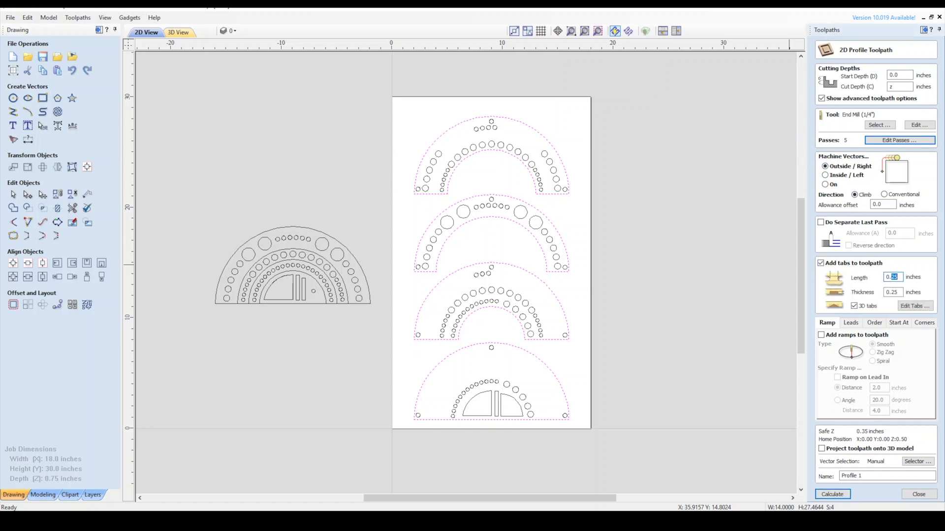
{"action": "type", "text": "0.3"}
Place tabs on the sides, tops and inner arcs of all four parts.
{"action": "left_click", "coordinate": [912, 305]}
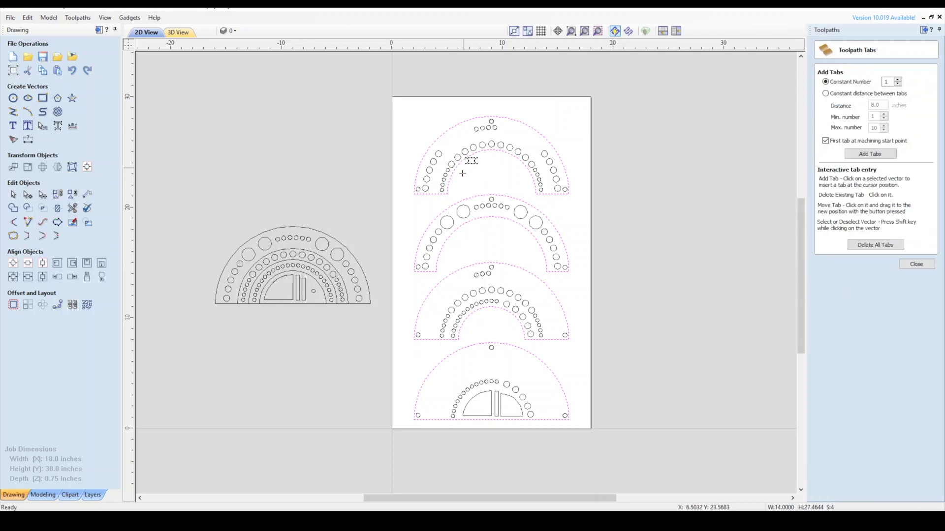
{"action": "left_click", "coordinate": [566, 173]}
{"action": "left_click", "coordinate": [418, 246]}
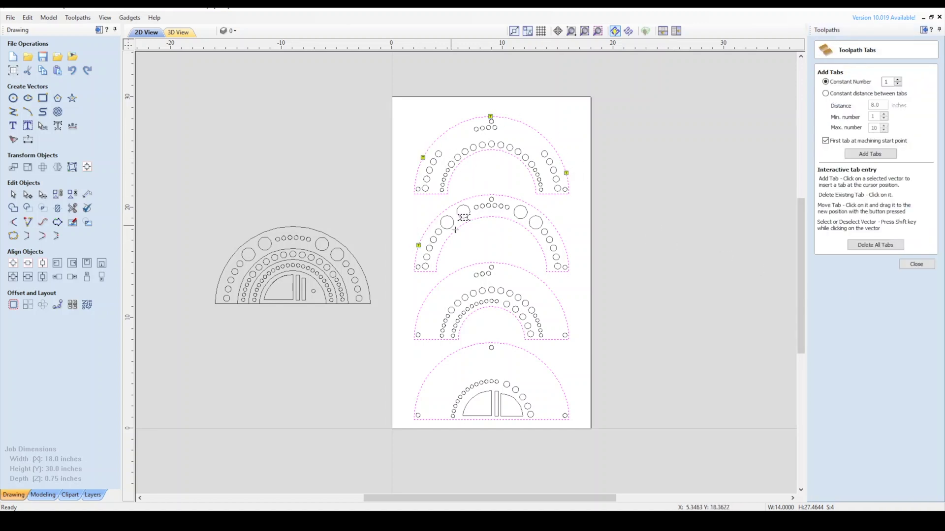
{"action": "left_click", "coordinate": [489, 195]}
{"action": "left_click", "coordinate": [567, 254]}
{"action": "left_click", "coordinate": [417, 319]}
{"action": "left_click", "coordinate": [485, 263]}
{"action": "left_click", "coordinate": [567, 323]}
{"action": "left_click", "coordinate": [492, 225]}
{"action": "left_click", "coordinate": [490, 151]}
{"action": "left_click", "coordinate": [418, 402]}
{"action": "left_click", "coordinate": [492, 343]}
{"action": "left_click", "coordinate": [567, 408]}
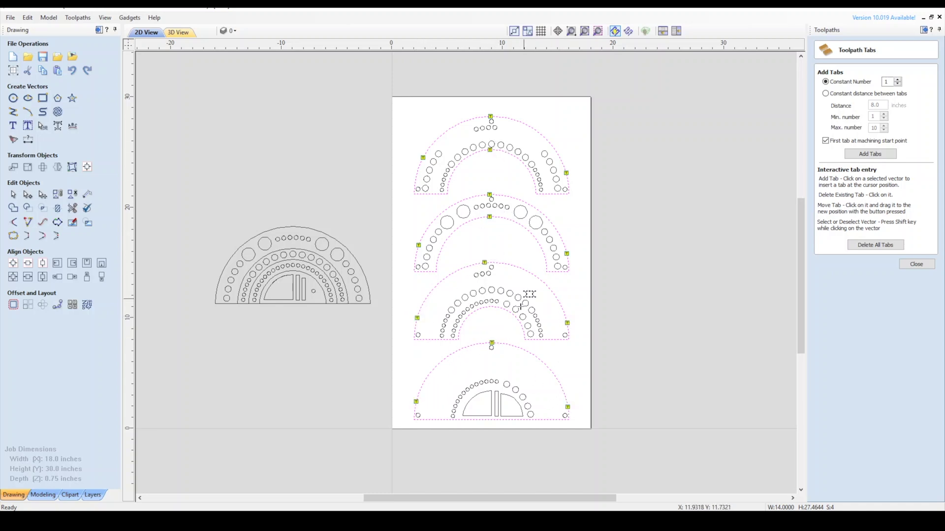
{"action": "left_click", "coordinate": [489, 307]}
{"action": "left_click", "coordinate": [491, 419]}
{"action": "left_click", "coordinate": [916, 264]}
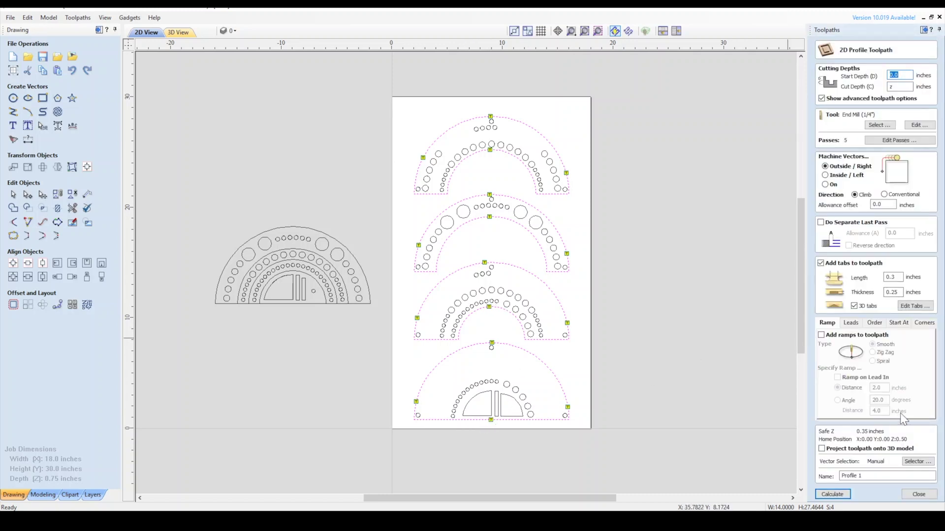
Add ramps and circular leads, and start each cut at the left-middle bounding point.
{"action": "left_click", "coordinate": [848, 337]}
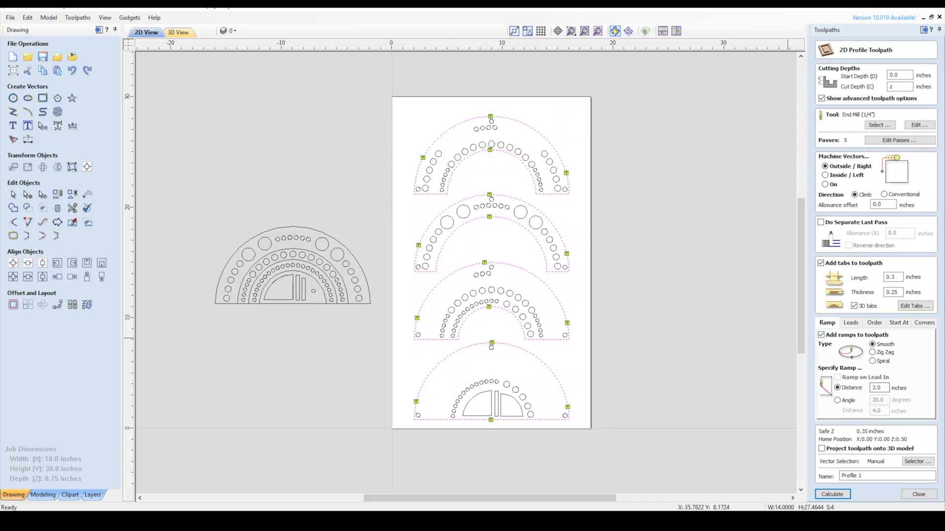
{"action": "left_click", "coordinate": [850, 322]}
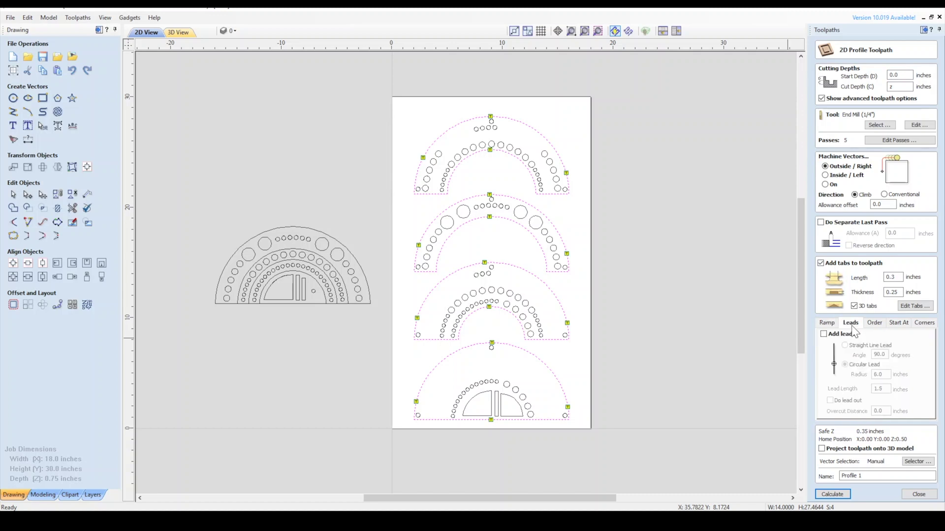
{"action": "left_click", "coordinate": [823, 334]}
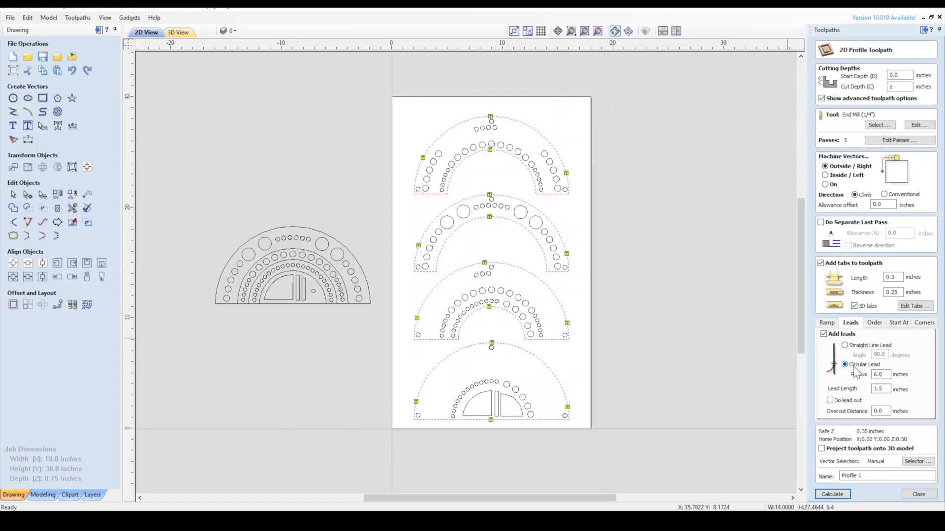
{"action": "left_click", "coordinate": [882, 375]}
{"action": "left_click", "coordinate": [898, 323]}
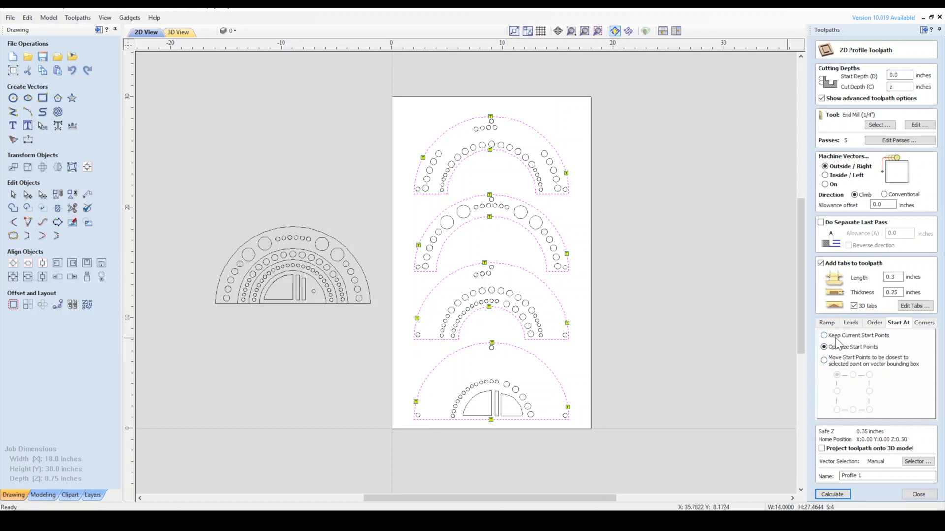
{"action": "left_click", "coordinate": [840, 365]}
{"action": "left_click", "coordinate": [836, 391]}
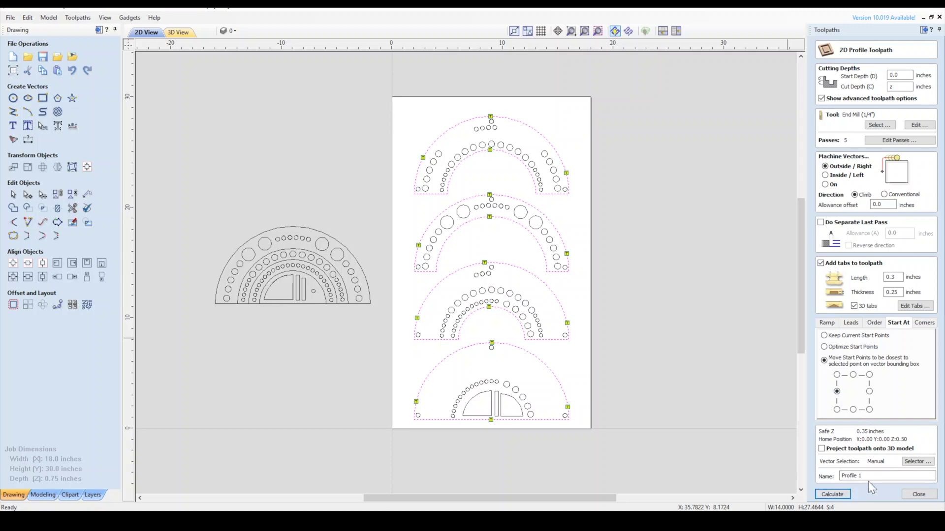
Name the toolpath Ext_prof_Through_0.25comp, calculate it, and preview the cut in 3D.
{"action": "left_click_drag", "start_coordinate": [920, 476], "coordinate": [841, 476]}
{"action": "type", "text": "E"}
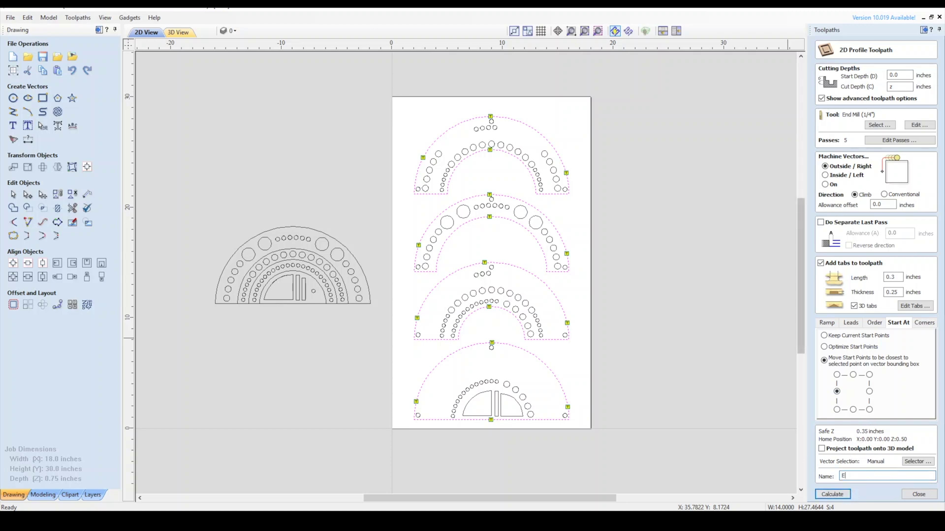
{"action": "type", "text": "xt_prof_Through_0.25comp"}
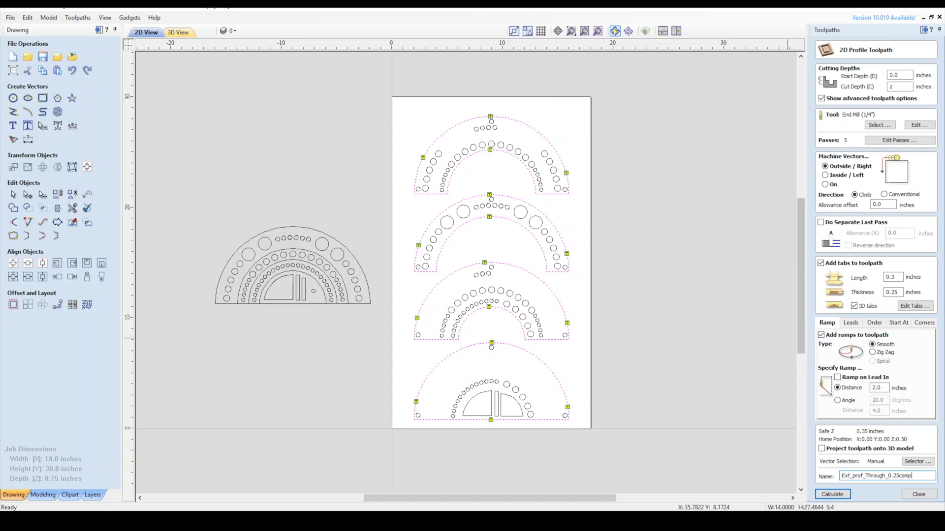
{"action": "key", "text": "Return"}
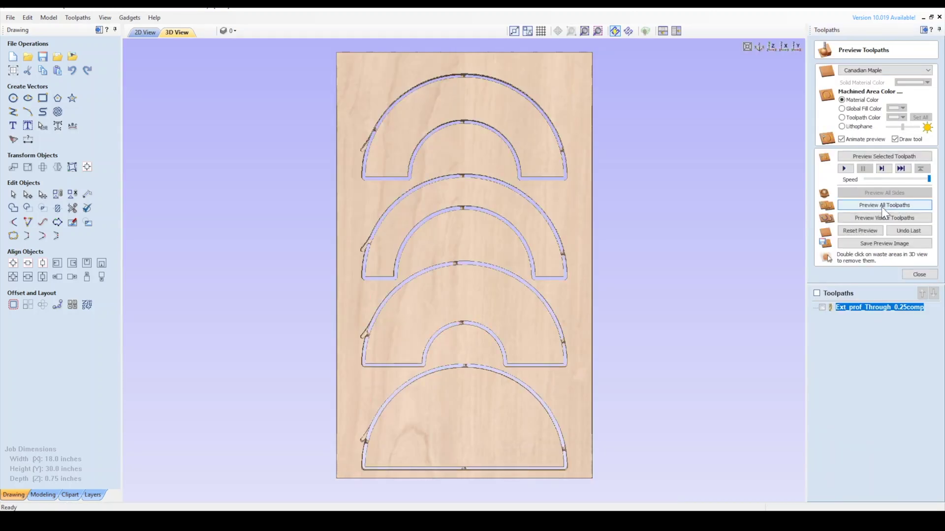
{"action": "left_click", "coordinate": [881, 207]}
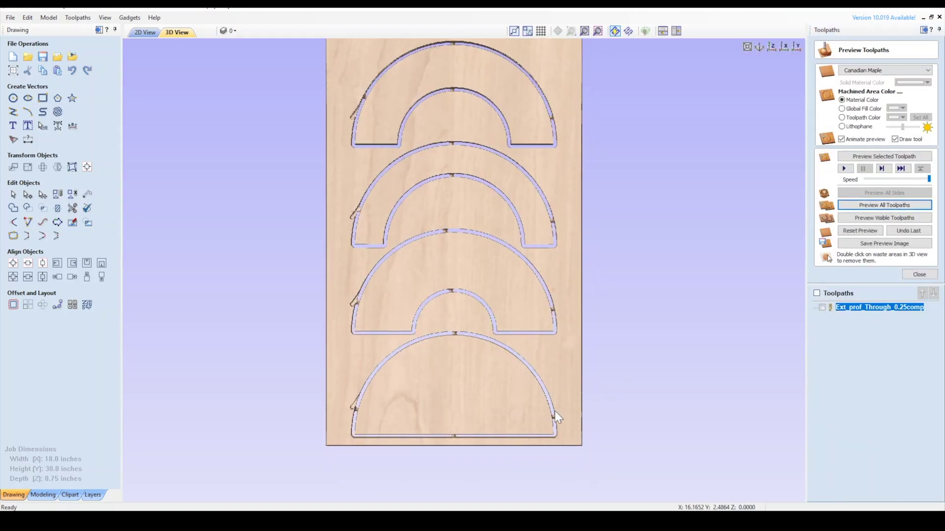
{"action": "left_click_drag", "start_coordinate": [554, 411], "coordinate": [463, 372]}
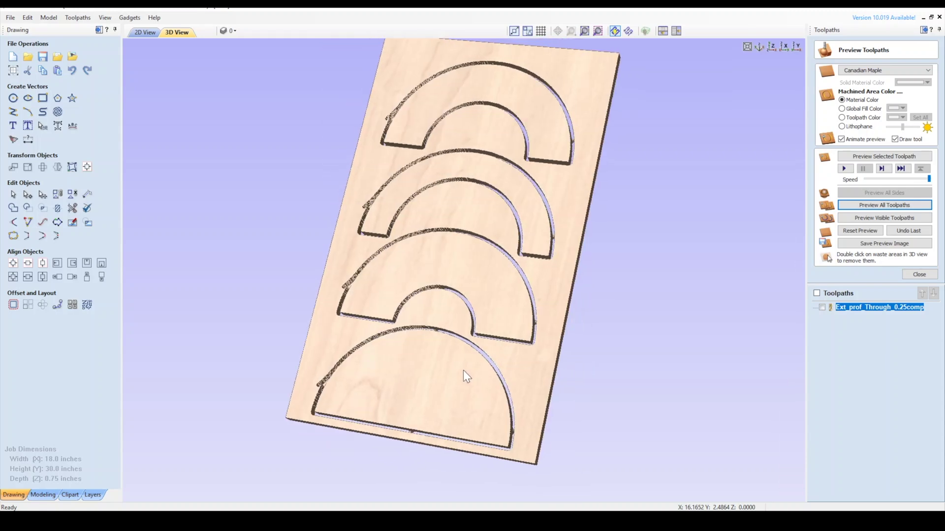
{"action": "key", "text": "F2"}
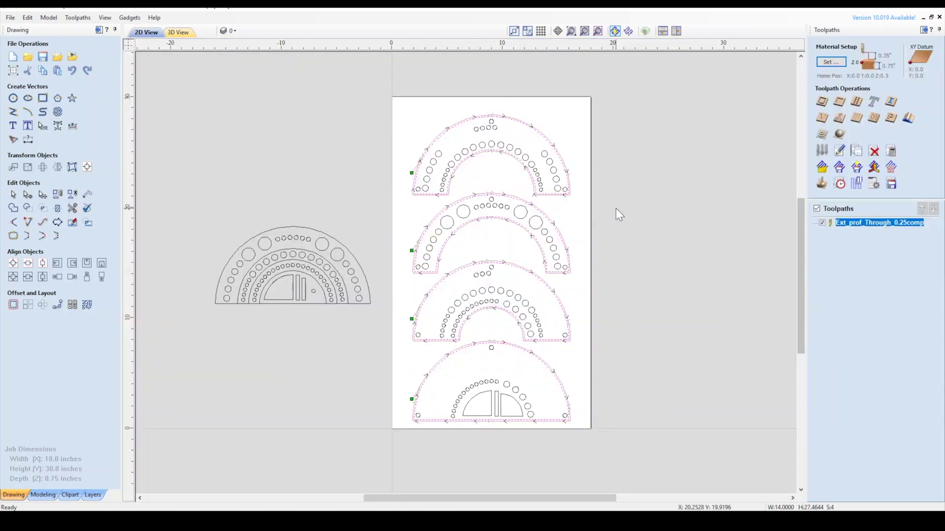
Zoom in on the parts and switch the 2D toolpath display style to Solid.
{"action": "scroll", "coordinate": [562, 199], "scroll_direction": "up", "scroll_amount": 1}
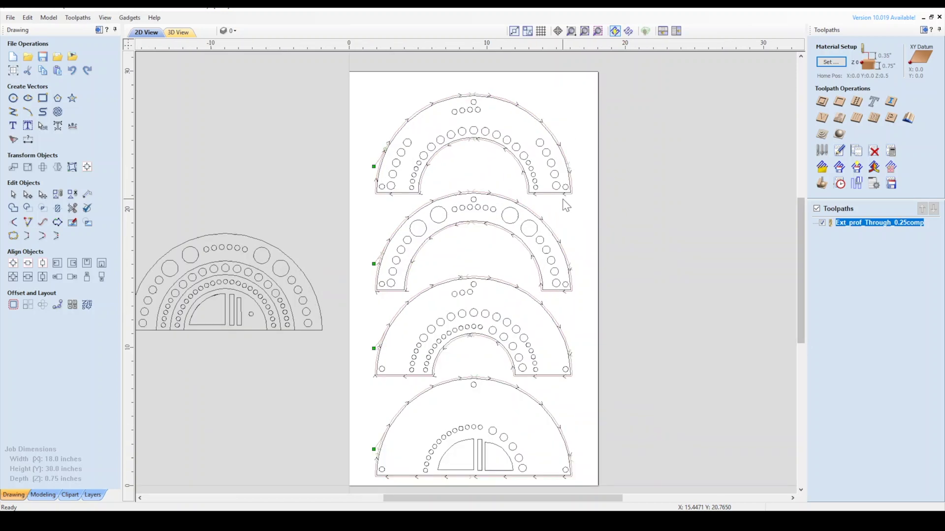
{"action": "middle_click_drag", "start_coordinate": [562, 199], "coordinate": [581, 195]}
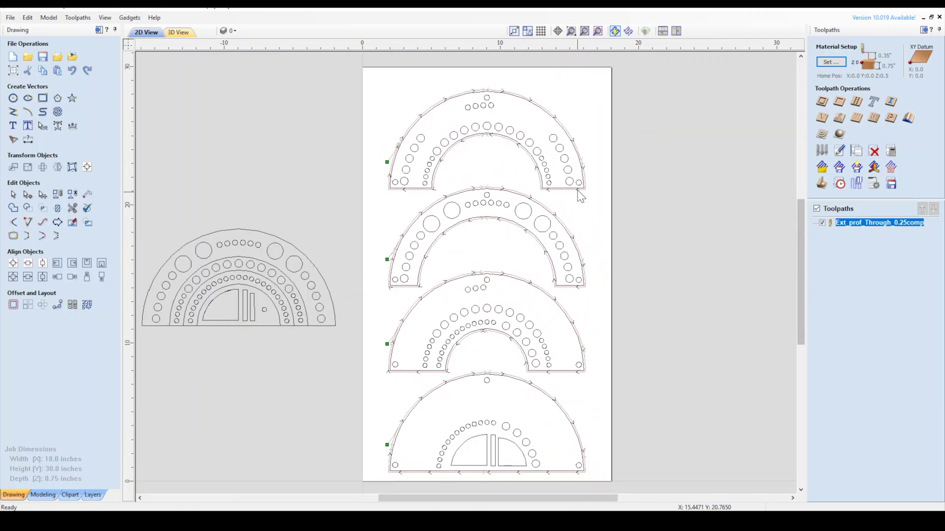
{"action": "left_click", "coordinate": [628, 31]}
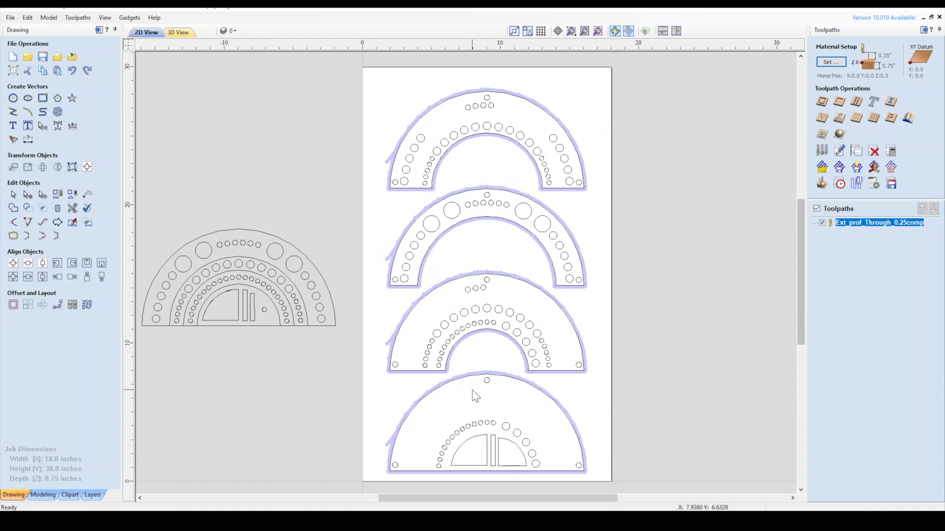
Select the bottom and third parts' mounting holes, then the inner holes of the second, top and third parts.
{"action": "left_click", "coordinate": [397, 465]}
{"action": "left_click", "coordinate": [489, 280], "text": "shift"}
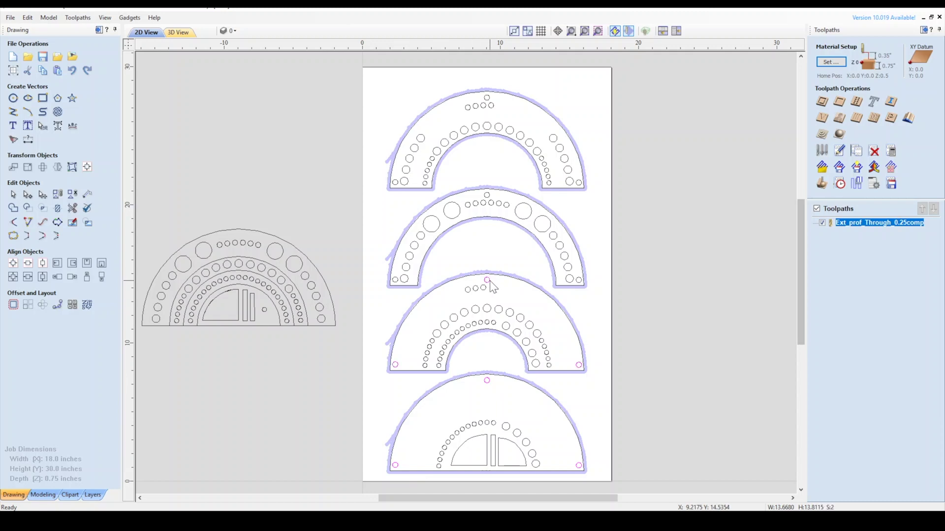
{"action": "left_click", "coordinate": [491, 214], "text": "shift"}
{"action": "left_click", "coordinate": [486, 197], "text": "shift"}
{"action": "left_click_drag", "start_coordinate": [377, 203], "coordinate": [576, 281], "text": "shift"}
{"action": "left_click_drag", "start_coordinate": [441, 141], "coordinate": [426, 188], "text": "shift"}
{"action": "mouse_move", "coordinate": [452, 122]}
{"action": "left_mouse_down", "text": "shift"}
{"action": "mouse_move", "coordinate": [530, 143]}
{"action": "mouse_move", "coordinate": [554, 186]}
{"action": "left_mouse_up", "text": "shift"}
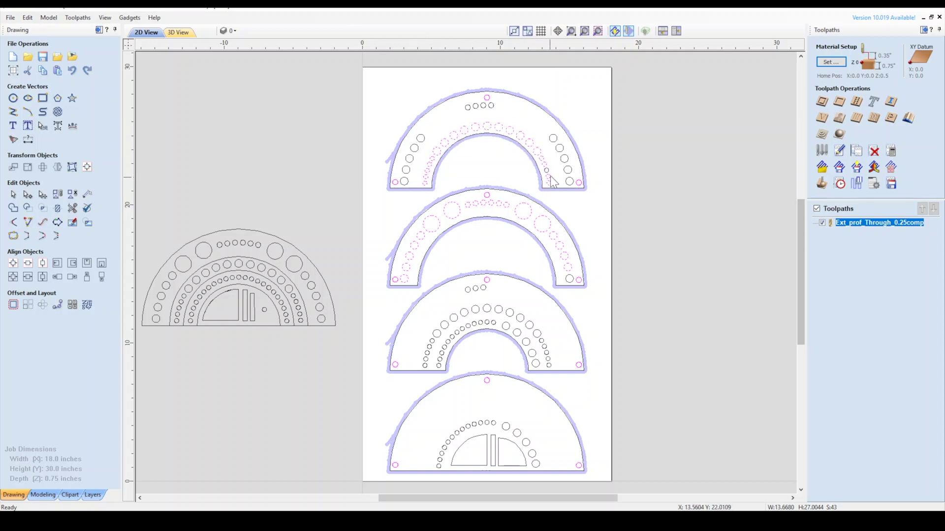
{"action": "mouse_move", "coordinate": [440, 380]}
{"action": "left_mouse_down", "text": "shift"}
{"action": "mouse_move", "coordinate": [448, 342]}
{"action": "mouse_move", "coordinate": [489, 323]}
{"action": "mouse_move", "coordinate": [541, 373]}
{"action": "left_mouse_up", "text": "shift"}
Start a pocket toolpath with 0.75 in cut depth and advanced options, using End Mill (1/4").
{"action": "left_click", "coordinate": [839, 101]}
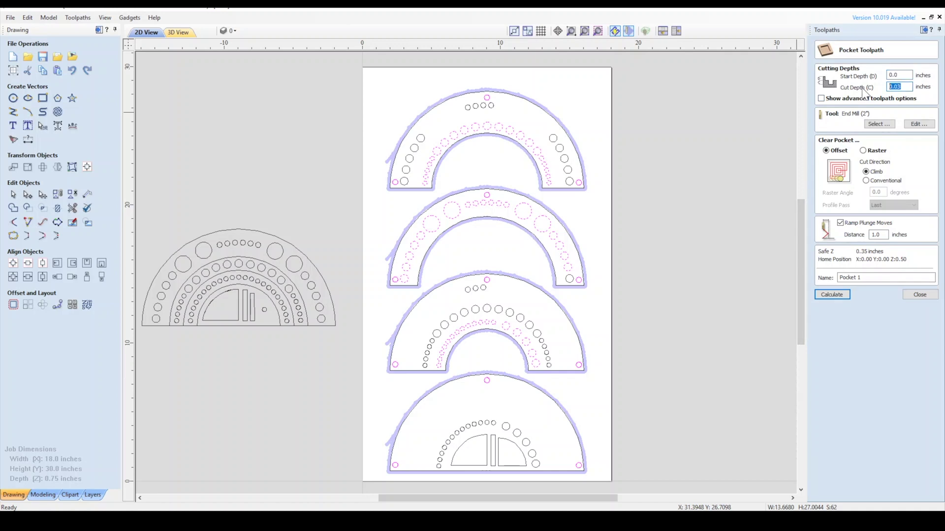
{"action": "type", "text": "2"}
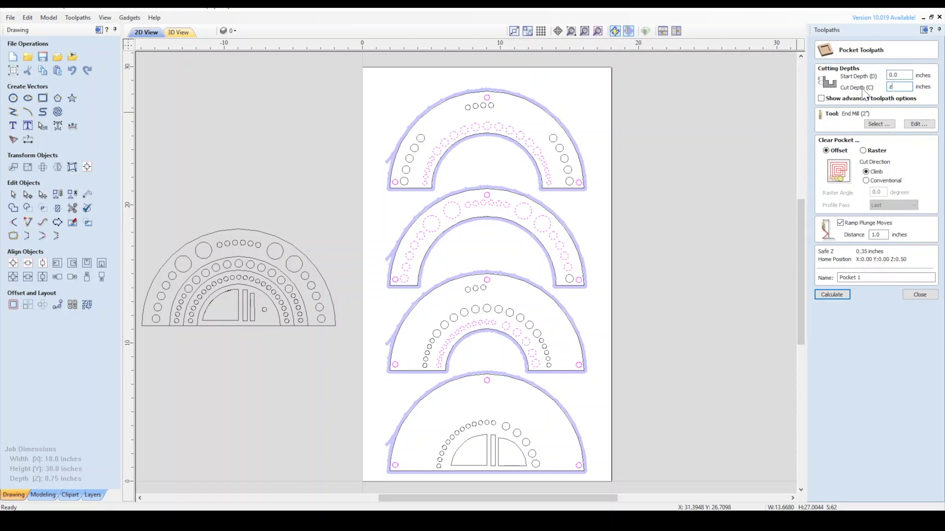
{"action": "key", "text": "Tab"}
{"action": "left_click", "coordinate": [822, 99]}
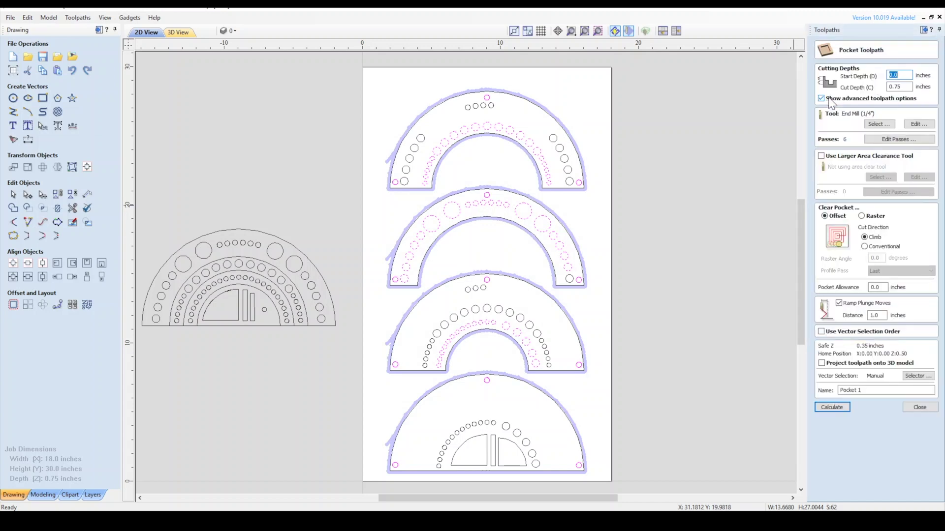
{"action": "left_click", "coordinate": [878, 124]}
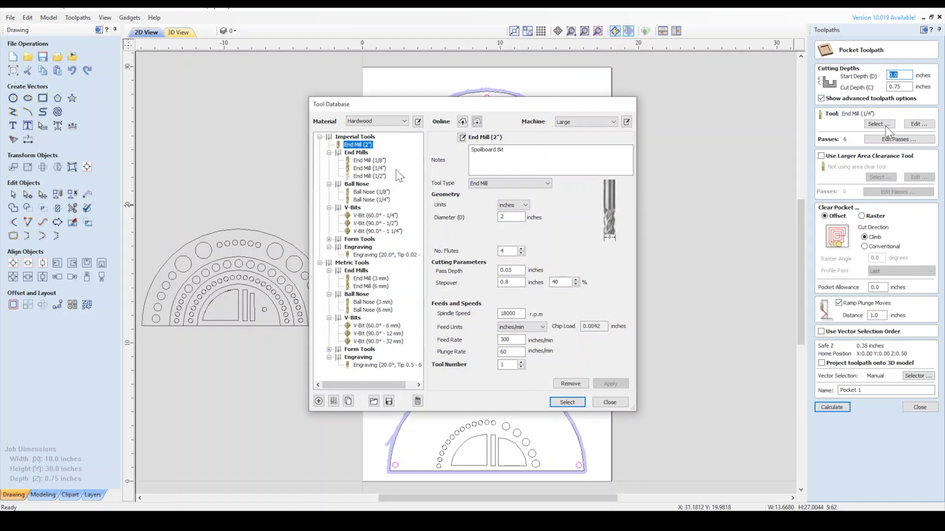
{"action": "left_click", "coordinate": [373, 169]}
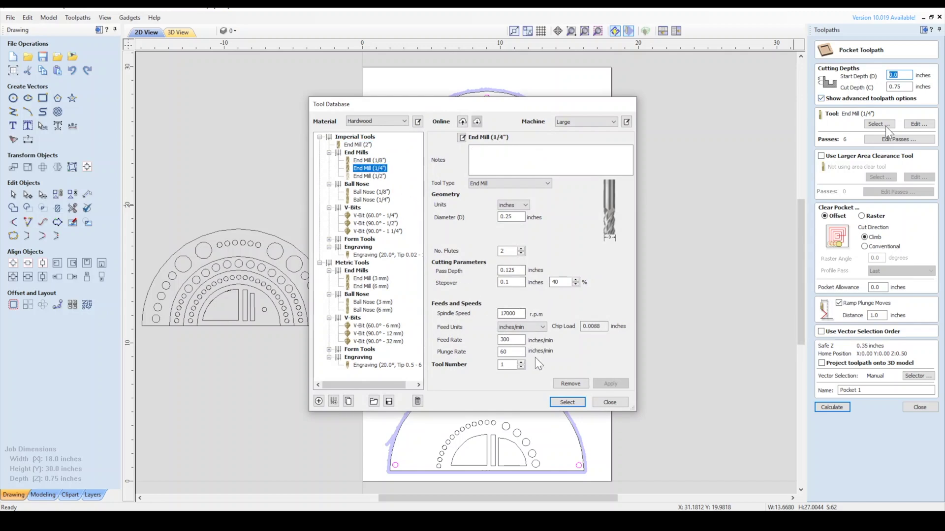
{"action": "left_click", "coordinate": [571, 406]}
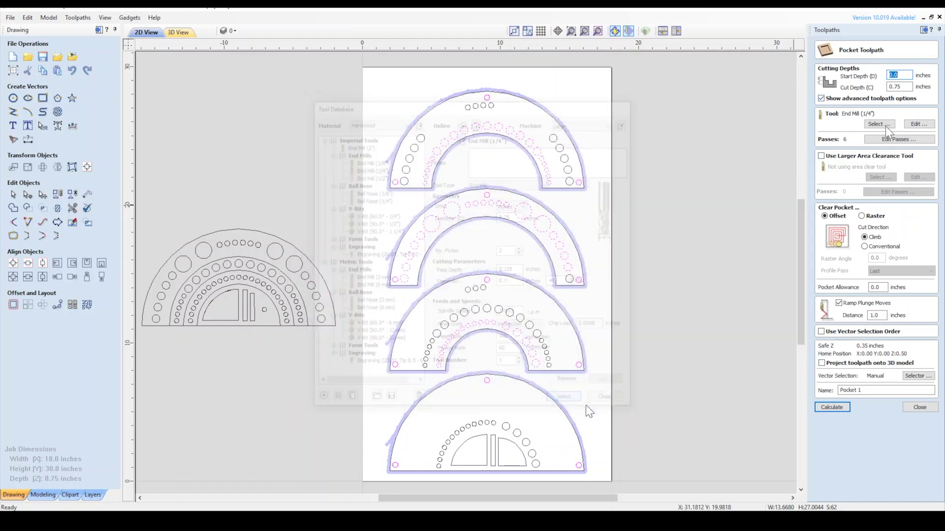
Delete the 0.125 in pass for five passes and name the pocket Pocket_Through_0.25comp.
{"action": "left_click", "coordinate": [888, 141]}
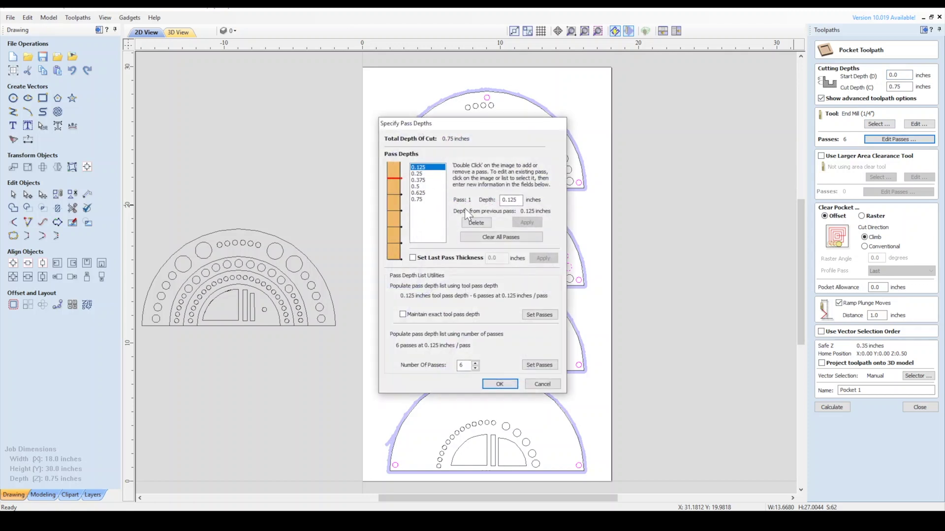
{"action": "left_click", "coordinate": [476, 222]}
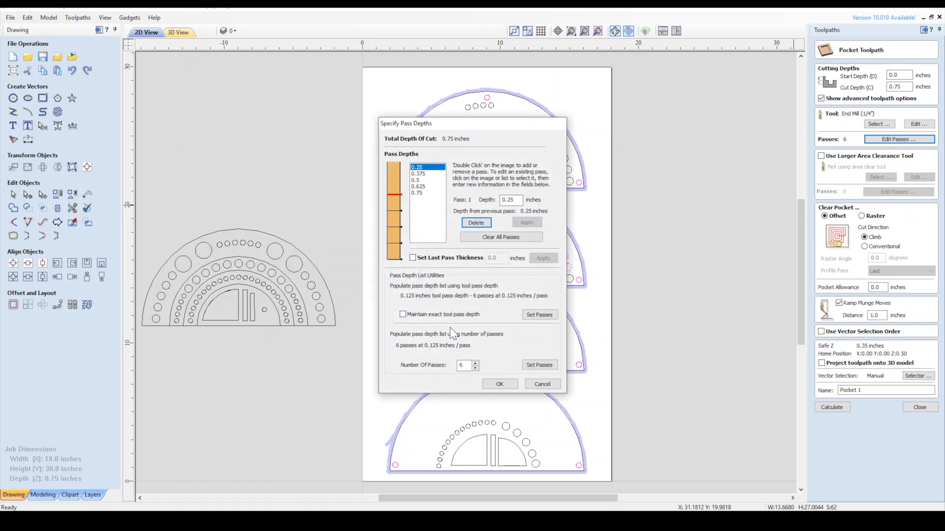
{"action": "left_click", "coordinate": [506, 382]}
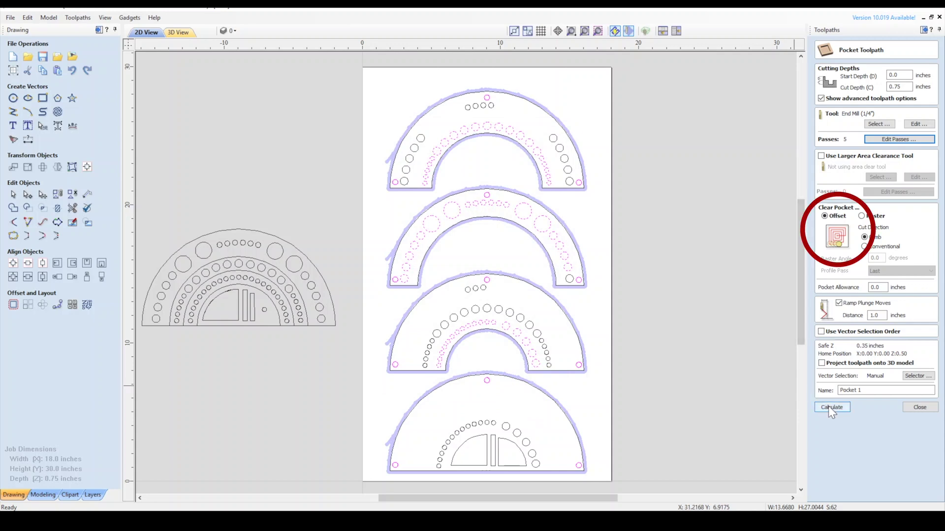
{"action": "left_click_drag", "start_coordinate": [865, 391], "coordinate": [800, 391]}
{"action": "type", "text": "Pocket"}
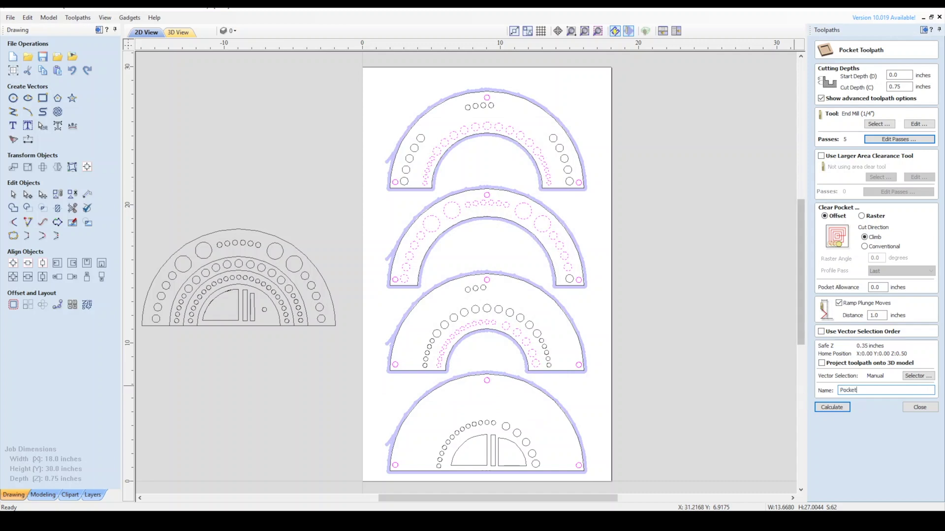
{"action": "type", "text": "_Through_0.25comp"}
Calculate the through pocket, simulate all toolpaths on the maple sheet, then return to 2D view.
{"action": "left_click", "coordinate": [832, 407]}
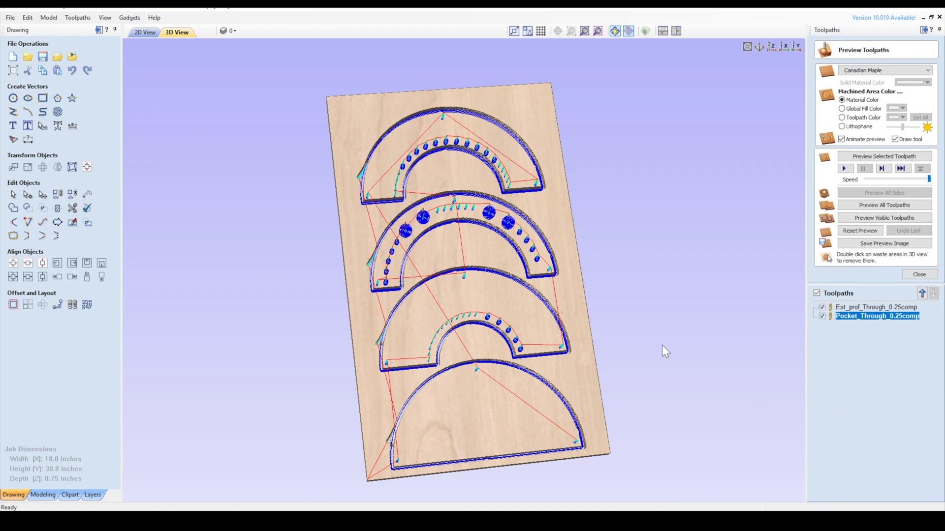
{"action": "left_click", "coordinate": [896, 206]}
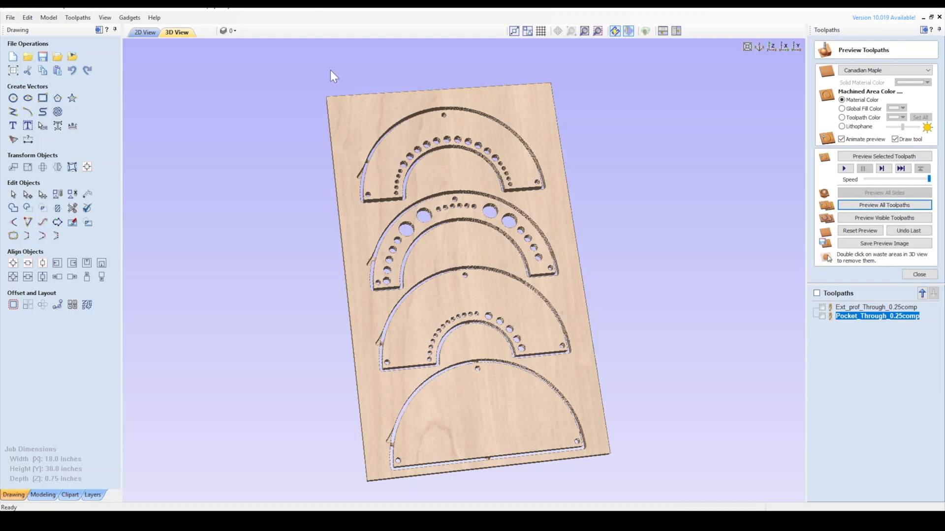
{"action": "left_click", "coordinate": [147, 30]}
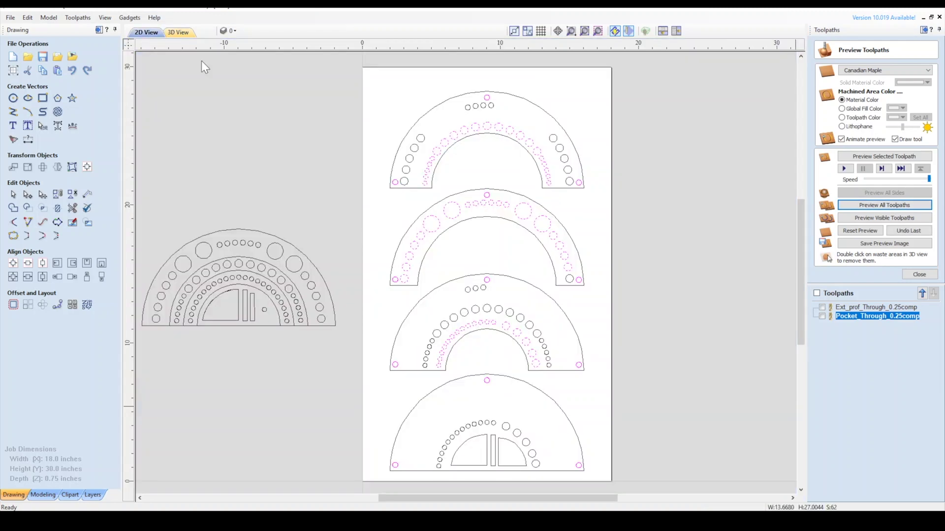
Move the selected hole vectors onto a new yellow-green layer named Through Holes.
{"action": "right_click", "coordinate": [466, 206]}
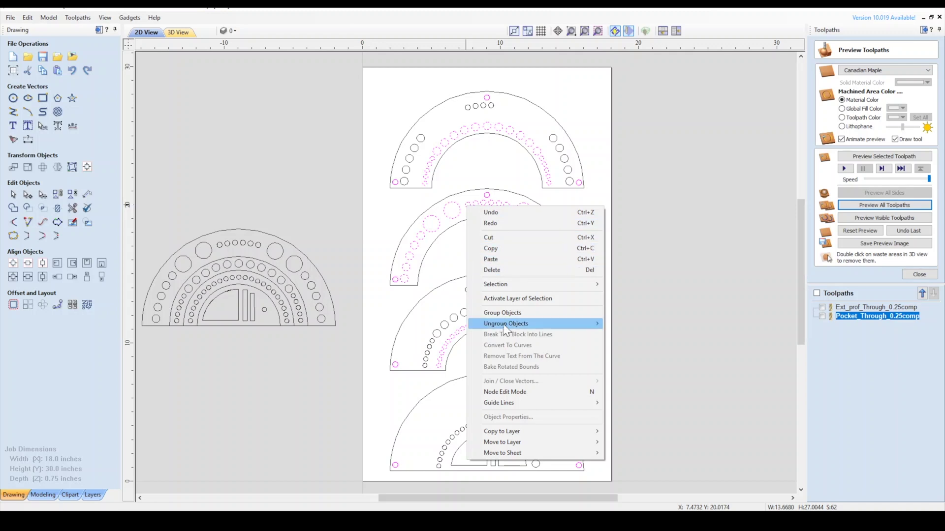
{"action": "mouse_move", "coordinate": [504, 326]}
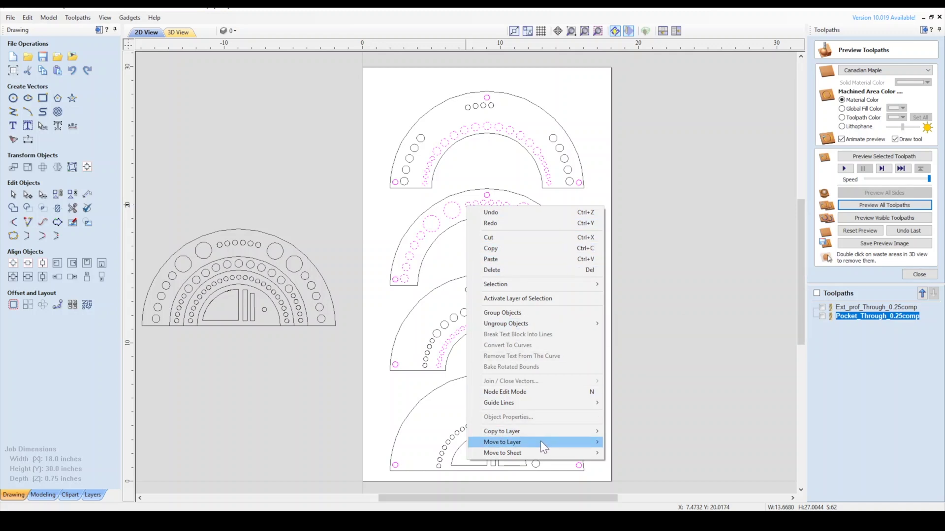
{"action": "mouse_move", "coordinate": [541, 444]}
{"action": "left_click", "coordinate": [633, 467]}
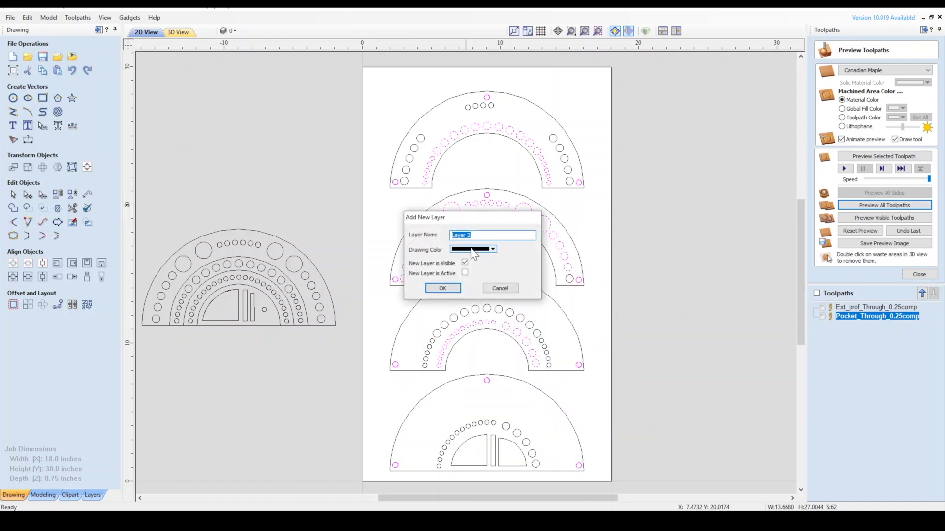
{"action": "type", "text": "Through Holes"}
{"action": "left_click", "coordinate": [489, 249]}
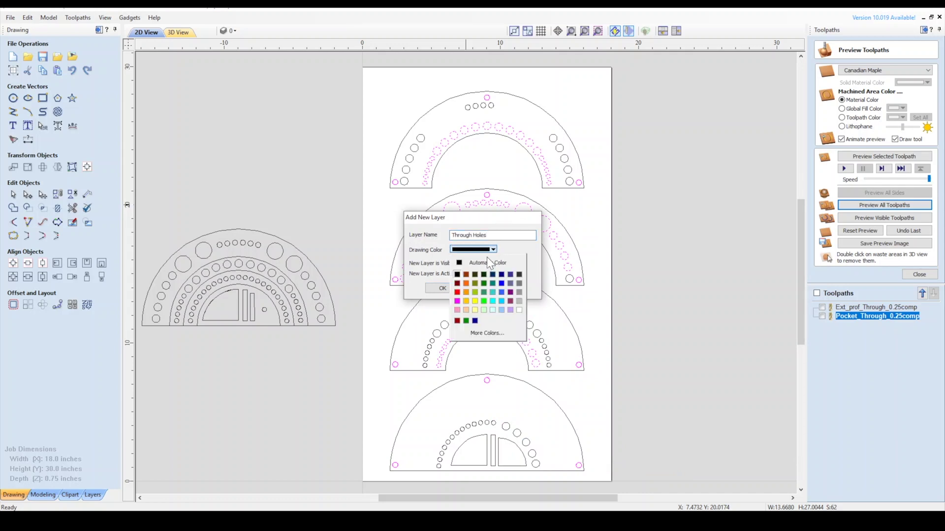
{"action": "left_click", "coordinate": [475, 294]}
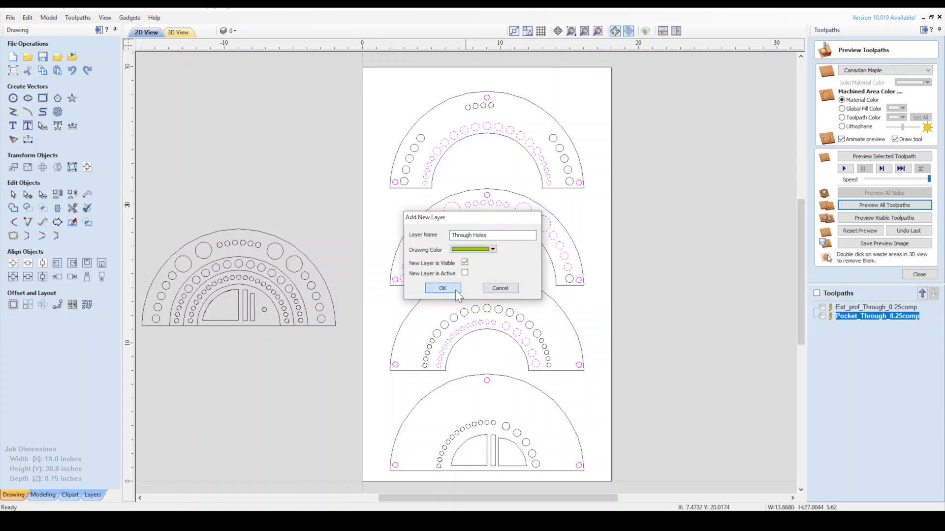
{"action": "left_click", "coordinate": [456, 291]}
{"action": "left_click", "coordinate": [477, 261]}
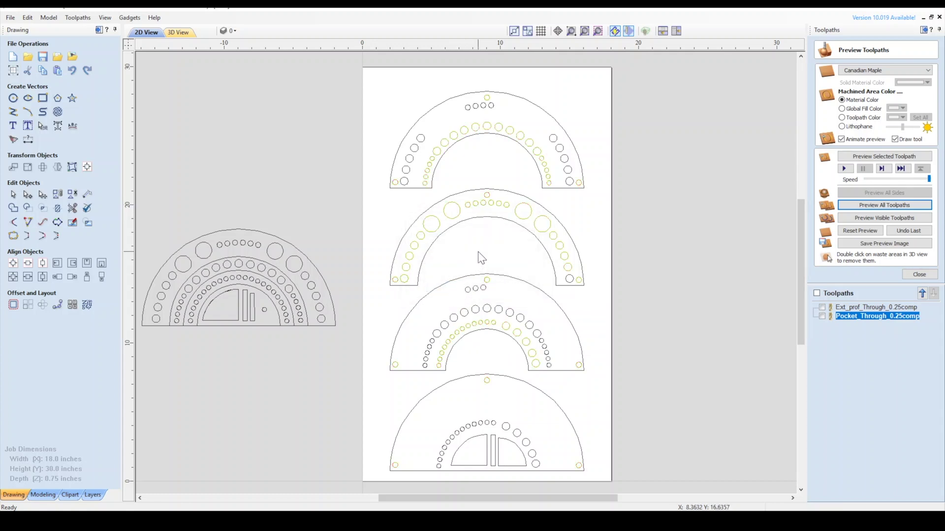
Show the Layers list and select the outer outlines of the first three parts.
{"action": "left_click", "coordinate": [97, 496]}
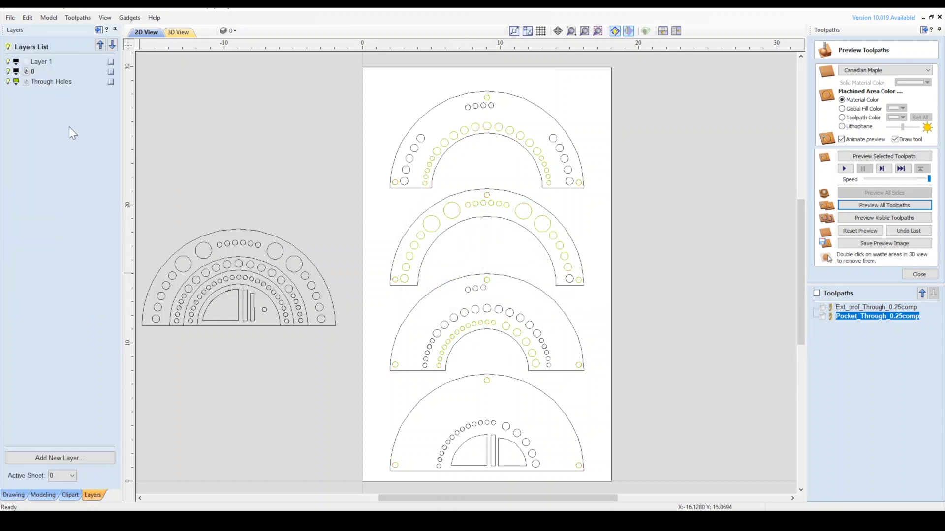
{"action": "left_click", "coordinate": [444, 157]}
{"action": "left_click", "coordinate": [465, 198], "text": "shift"}
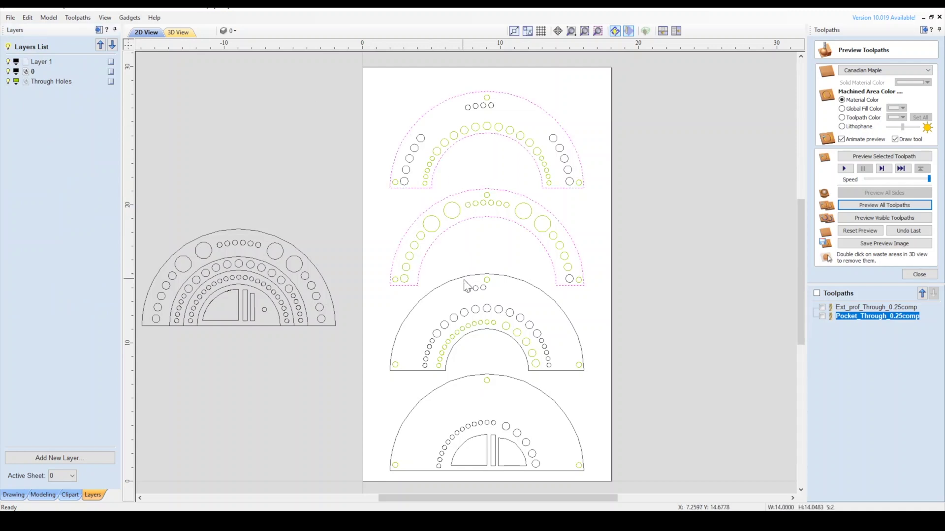
{"action": "left_click", "coordinate": [466, 278], "text": "shift"}
Move all four part outlines onto a new orange layer named Ext Profile.
{"action": "left_click", "coordinate": [485, 377], "text": "shift"}
{"action": "right_click", "coordinate": [484, 377]}
{"action": "mouse_move", "coordinate": [512, 359]}
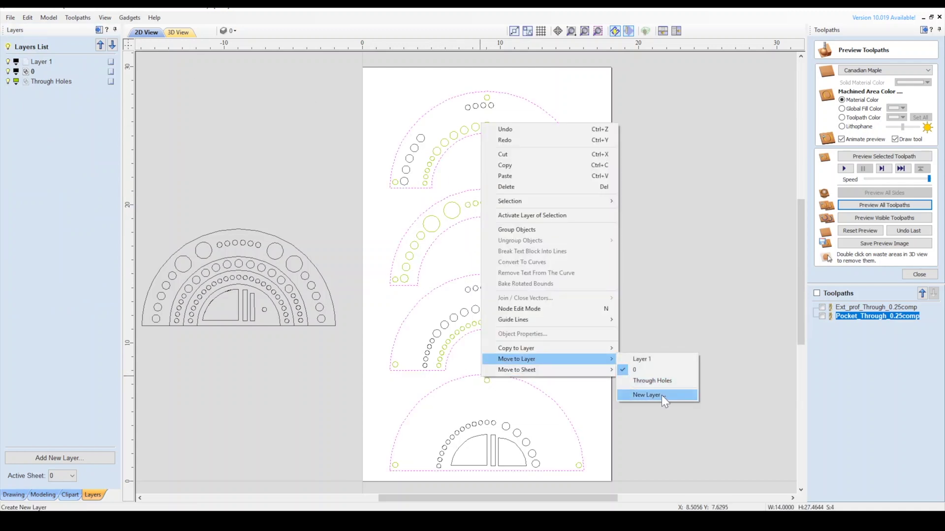
{"action": "left_click", "coordinate": [646, 395]}
{"action": "type", "text": "Ext Profile"}
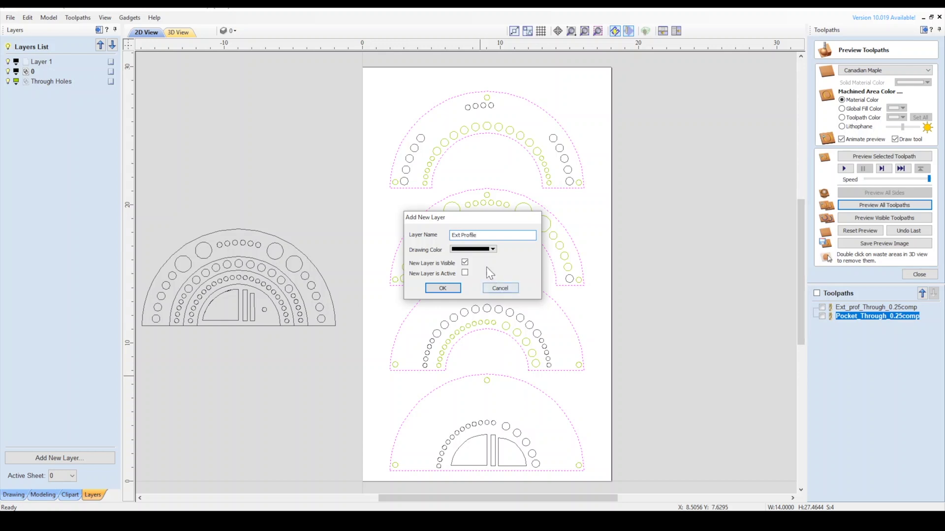
{"action": "left_click", "coordinate": [492, 249]}
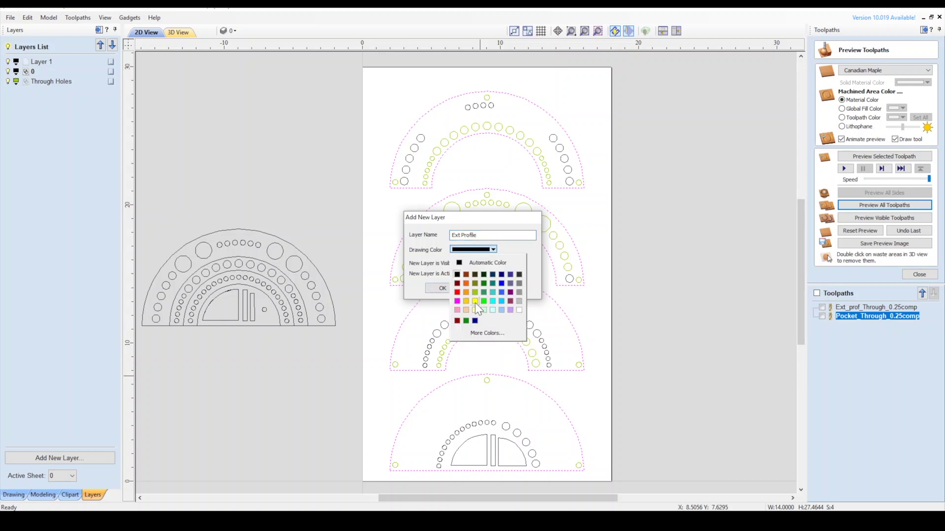
{"action": "left_click", "coordinate": [464, 285]}
{"action": "left_click", "coordinate": [442, 288]}
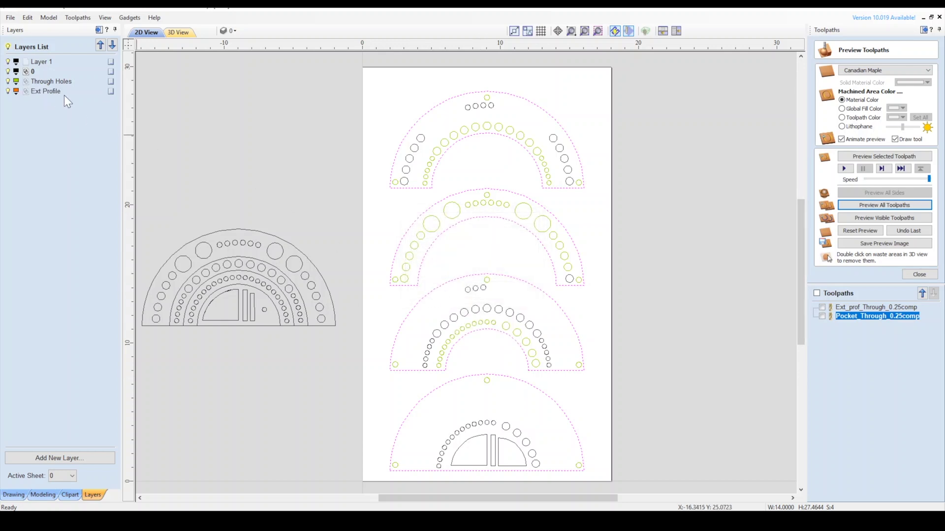
{"action": "left_click", "coordinate": [206, 114]}
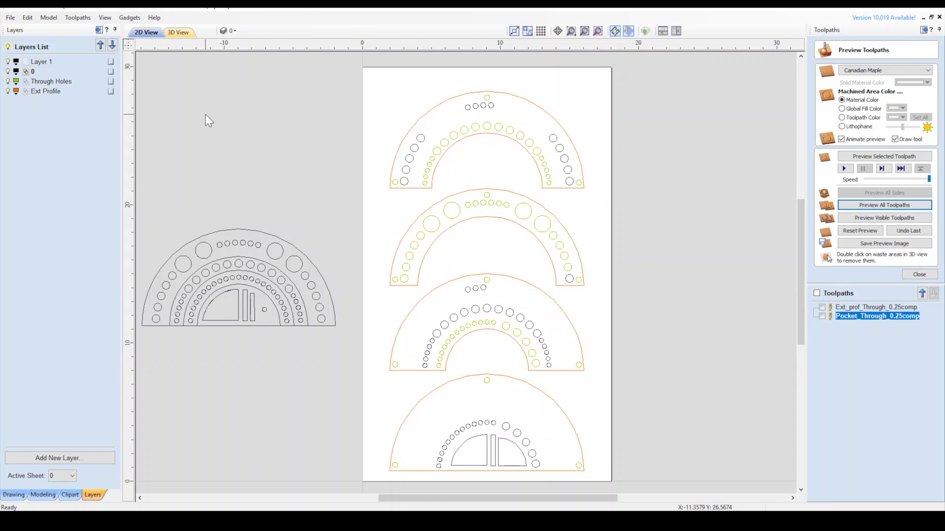
Hide the Ext Profile and Through Holes layers, select all remaining vectors, and close the preview.
{"action": "left_click", "coordinate": [7, 91]}
{"action": "left_click", "coordinate": [8, 81]}
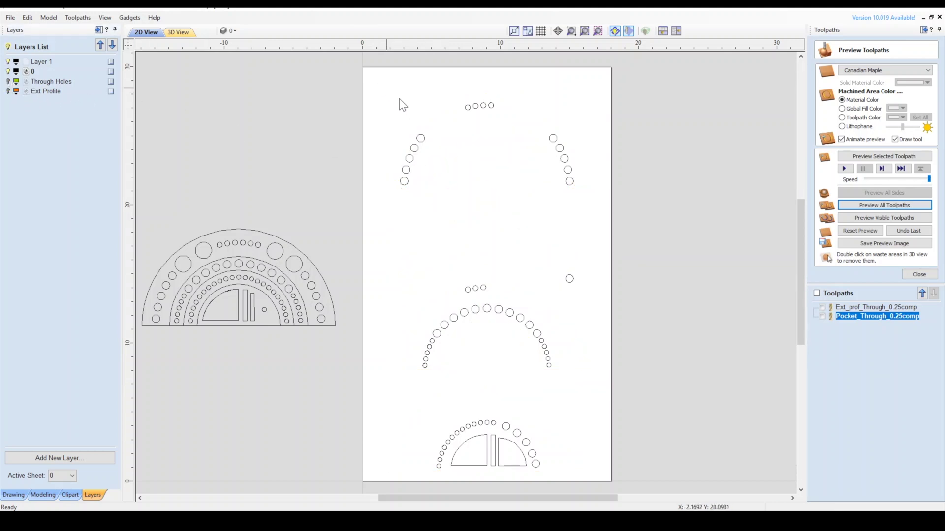
{"action": "left_click_drag", "start_coordinate": [378, 80], "coordinate": [604, 487]}
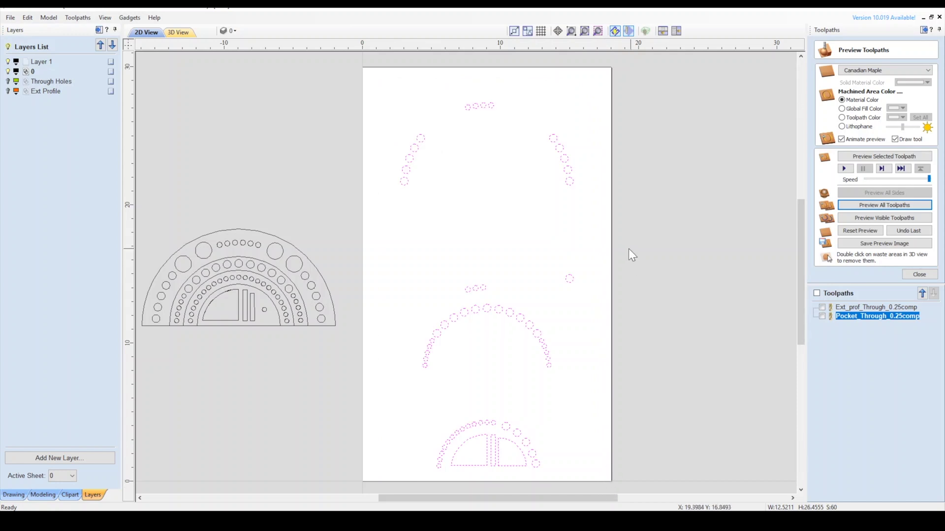
{"action": "left_click", "coordinate": [919, 274]}
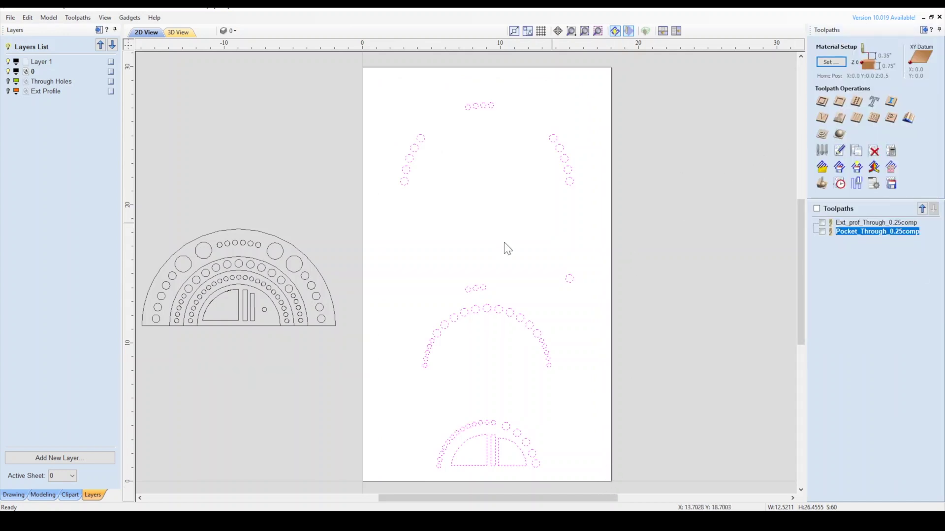
Start a 0.5 in deep pocket toolpath using the 1/4 in end mill.
{"action": "left_click", "coordinate": [15, 495]}
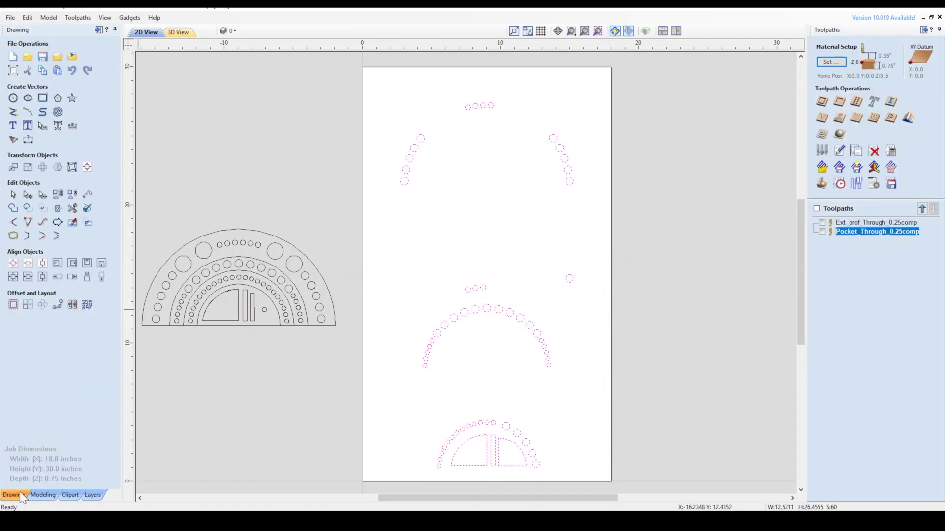
{"action": "left_click", "coordinate": [840, 101]}
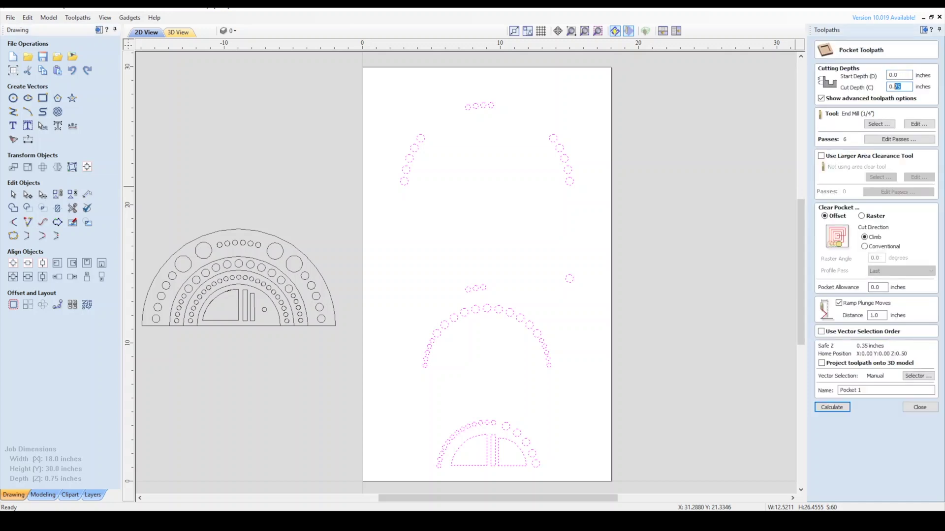
{"action": "left_click", "coordinate": [879, 124]}
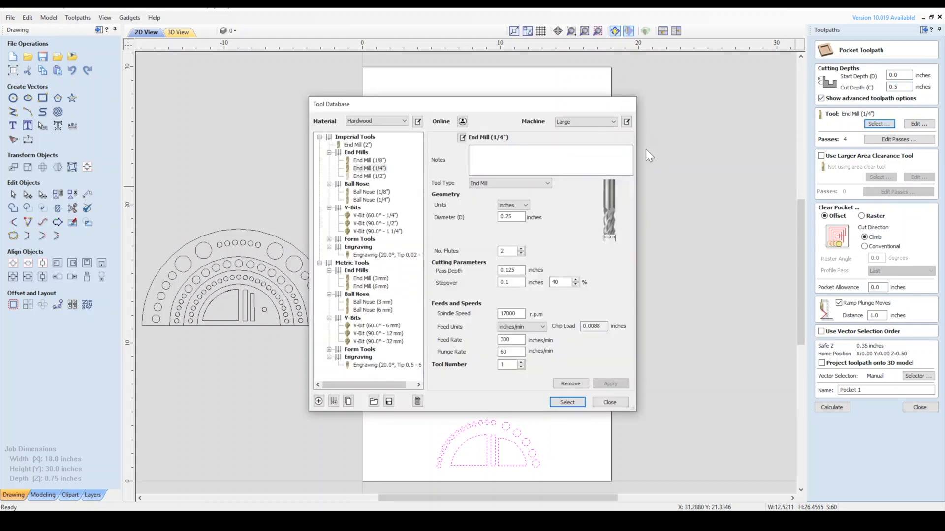
{"action": "left_click", "coordinate": [370, 171]}
{"action": "left_click", "coordinate": [566, 406]}
Remove the 0.125 in pass, name it Pocket_0.5inDeep_0.25comp, and calculate.
{"action": "left_click", "coordinate": [900, 139]}
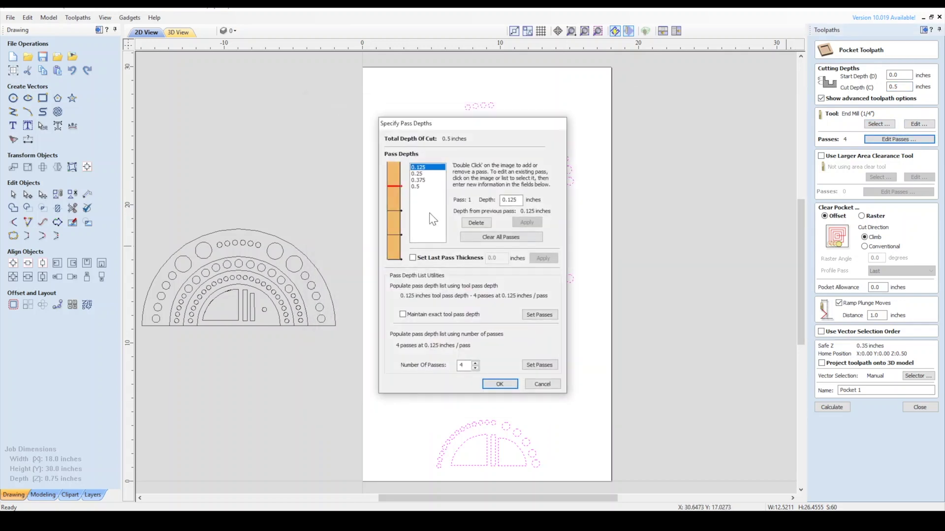
{"action": "left_click", "coordinate": [476, 224]}
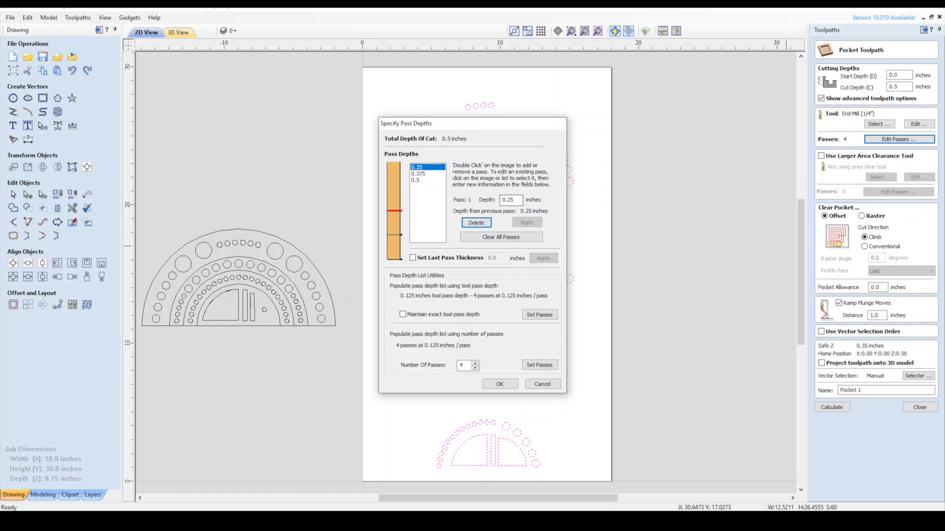
{"action": "left_click", "coordinate": [512, 200]}
{"action": "key", "text": "BackSpace"}
{"action": "left_click", "coordinate": [499, 384]}
{"action": "left_click_drag", "start_coordinate": [866, 390], "coordinate": [799, 386]}
{"action": "type", "text": "P"}
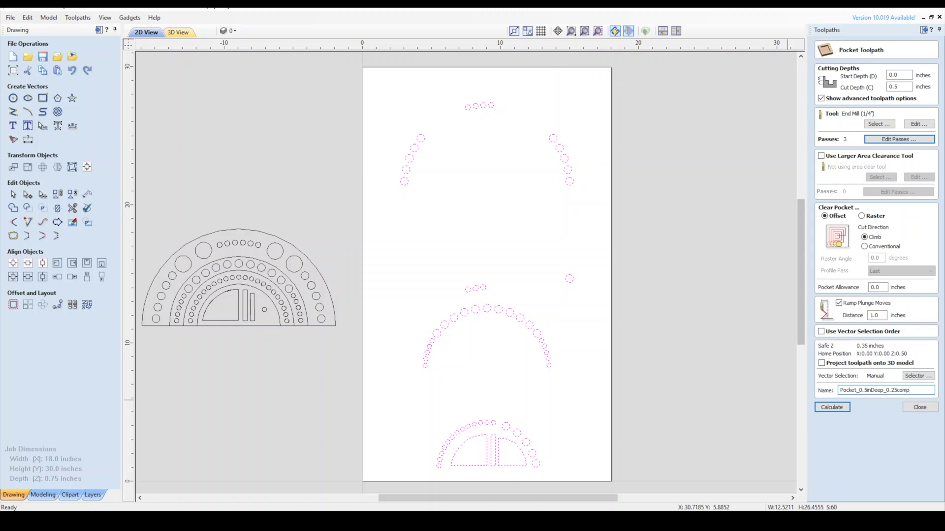
{"action": "left_click", "coordinate": [837, 406]}
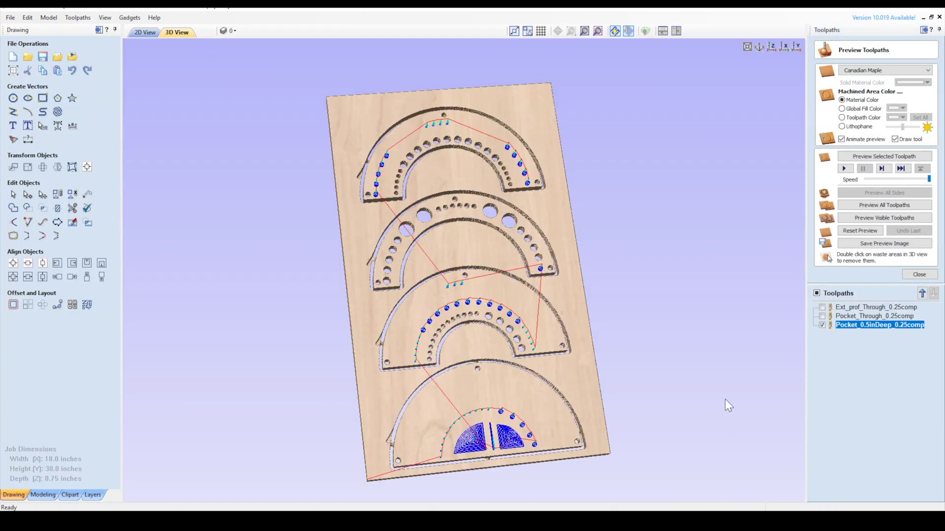
Move the deep pocket toolpath to the top and the outside profile toolpath to the end.
{"action": "left_click", "coordinate": [872, 215]}
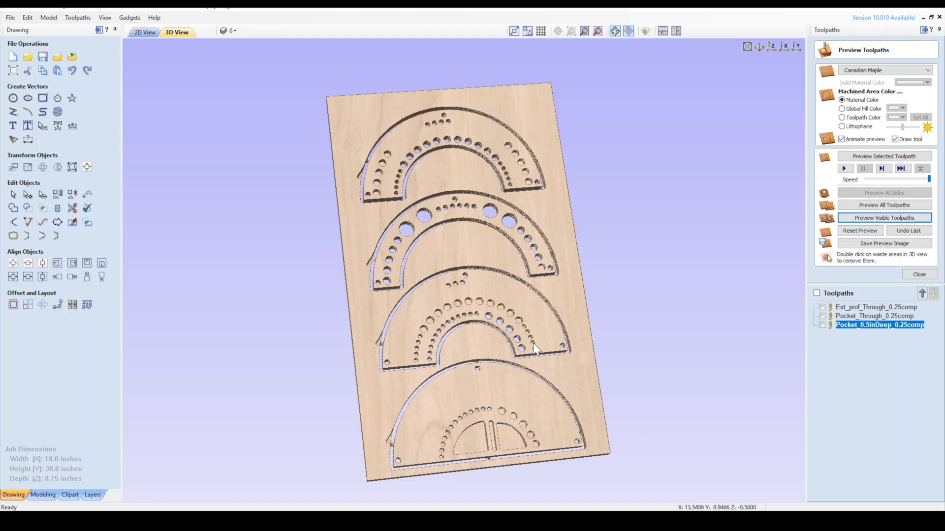
{"action": "middle_click_drag", "start_coordinate": [556, 350], "coordinate": [599, 351]}
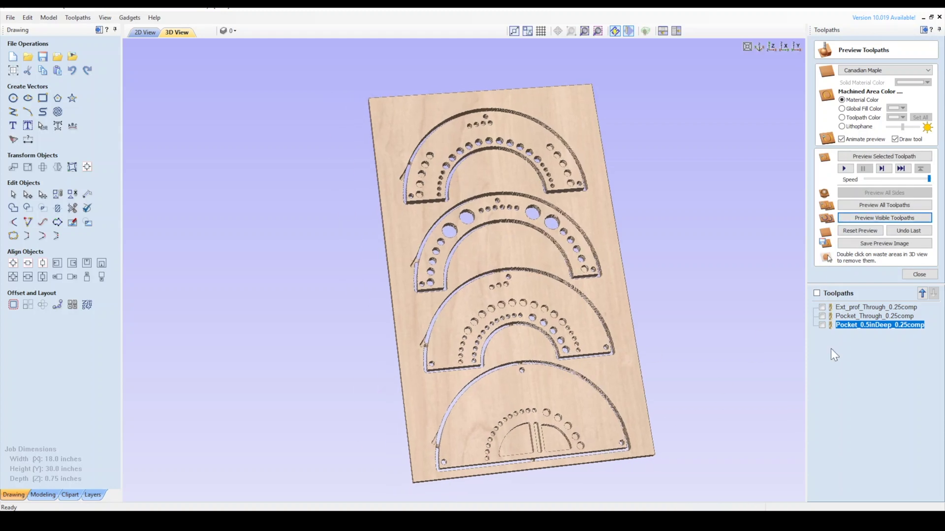
{"action": "left_click", "coordinate": [922, 294]}
{"action": "left_click", "coordinate": [921, 294]}
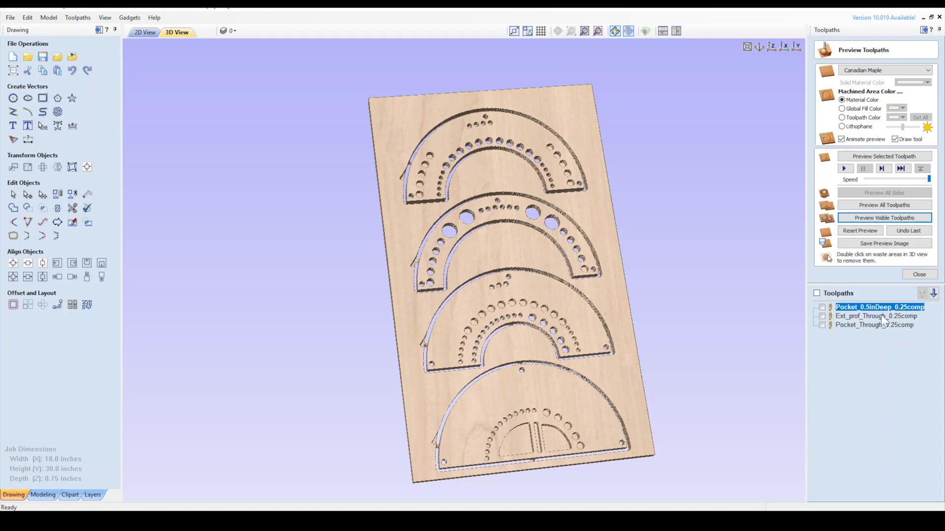
{"action": "left_click", "coordinate": [878, 317]}
{"action": "left_click", "coordinate": [934, 294]}
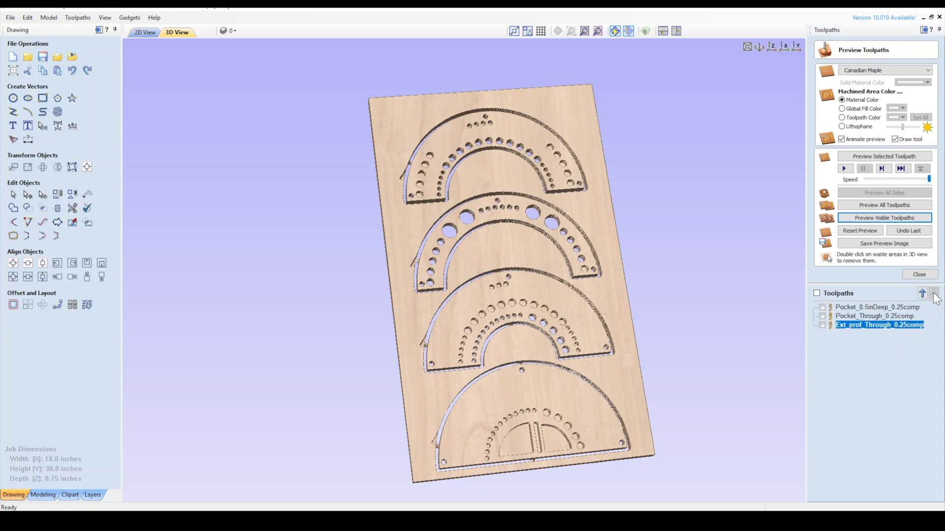
Reset the preview, simulate all three toolpaths in the new order, and show them on the model.
{"action": "left_click", "coordinate": [868, 231]}
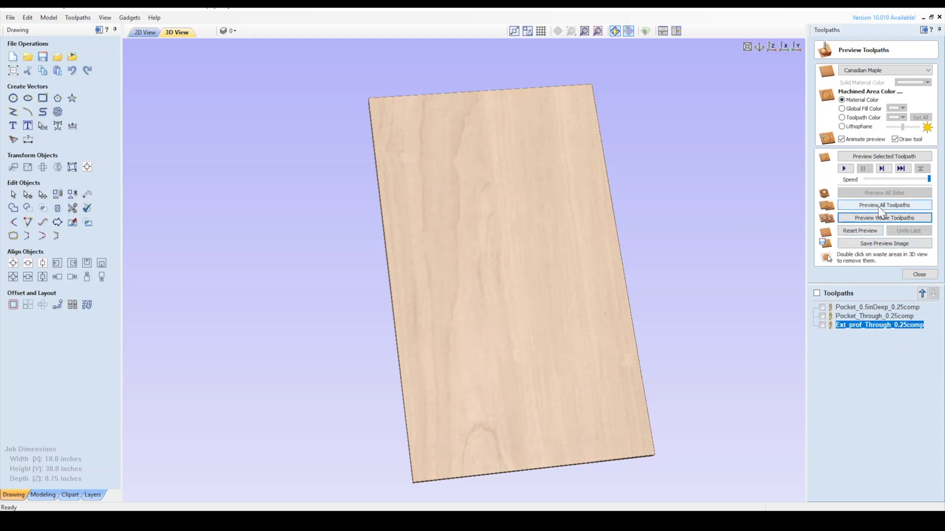
{"action": "left_click", "coordinate": [878, 206]}
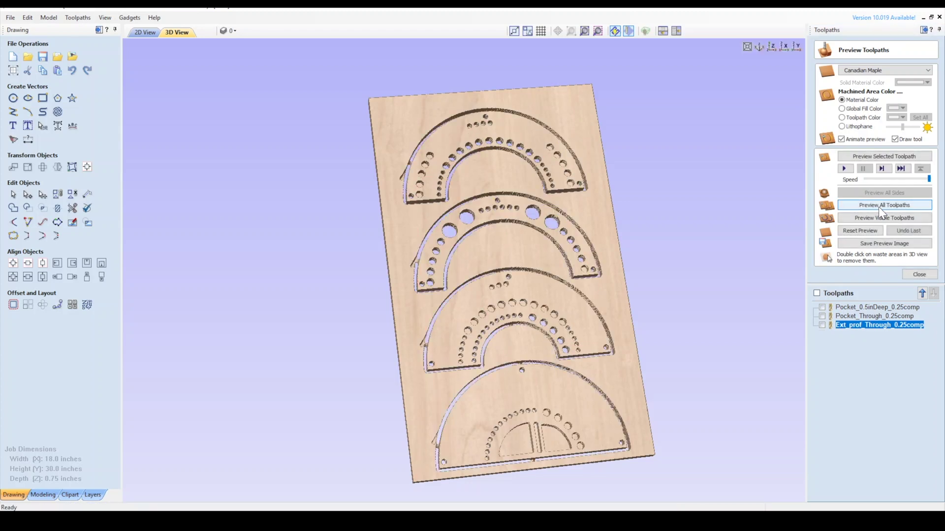
{"action": "left_click", "coordinate": [919, 274]}
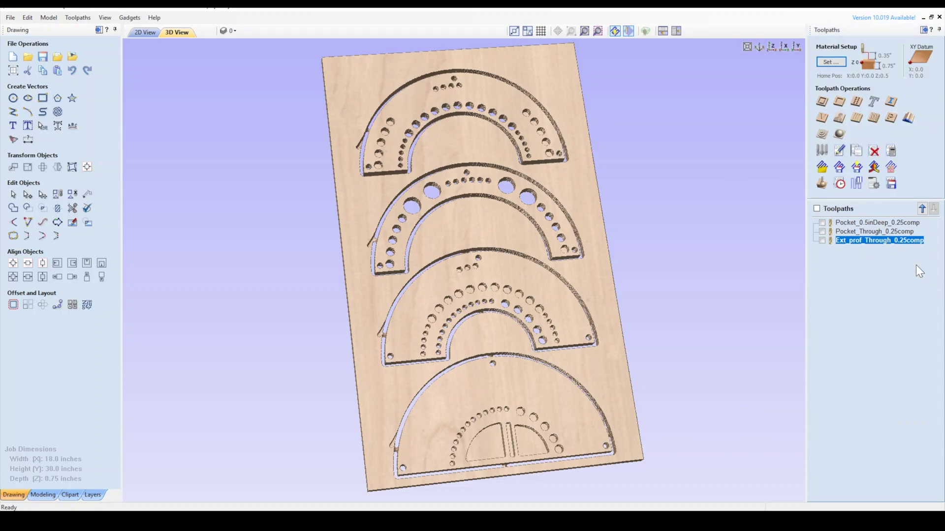
{"action": "left_click", "coordinate": [817, 208]}
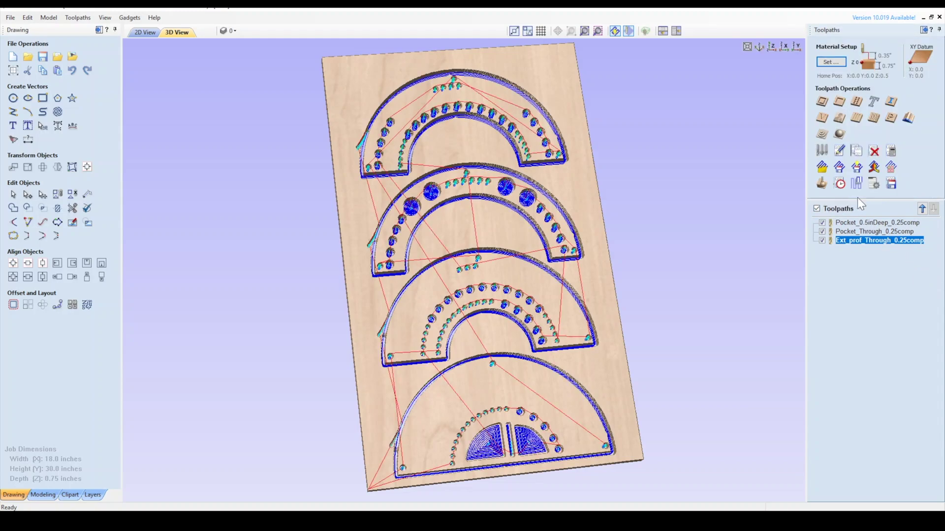